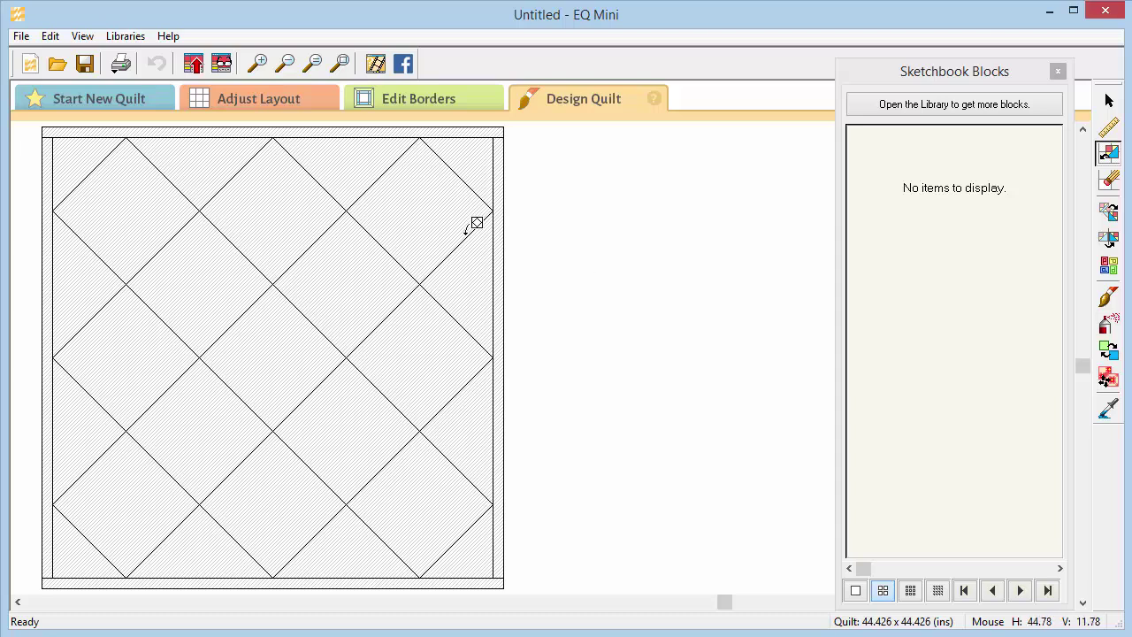
{"action": "left_click", "coordinate": [115, 40]}
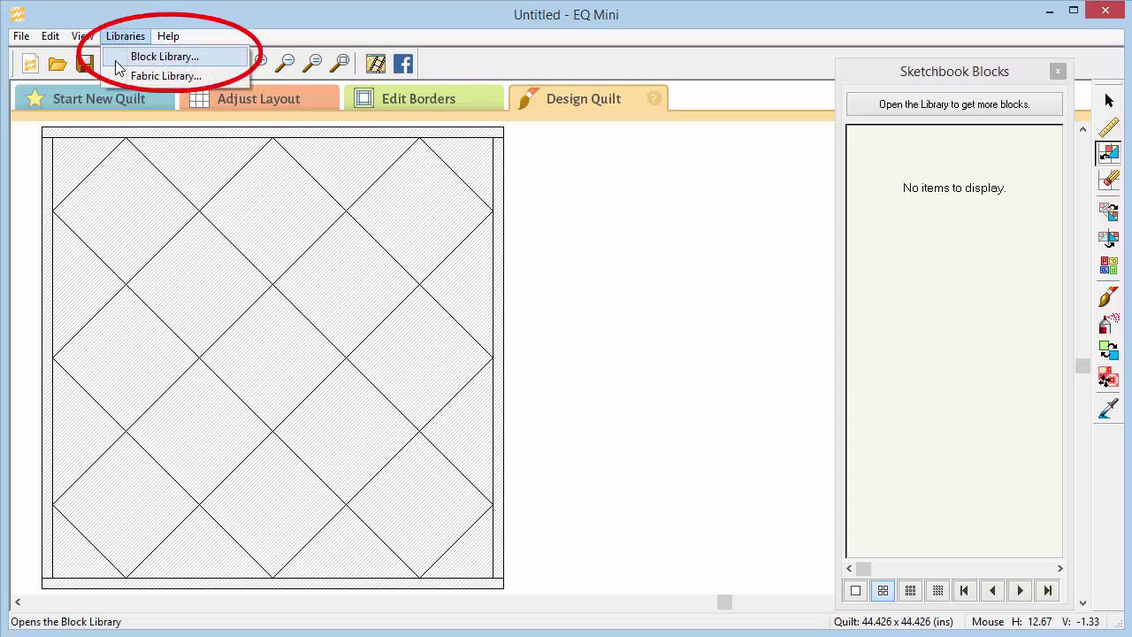
{"action": "left_click", "coordinate": [116, 59]}
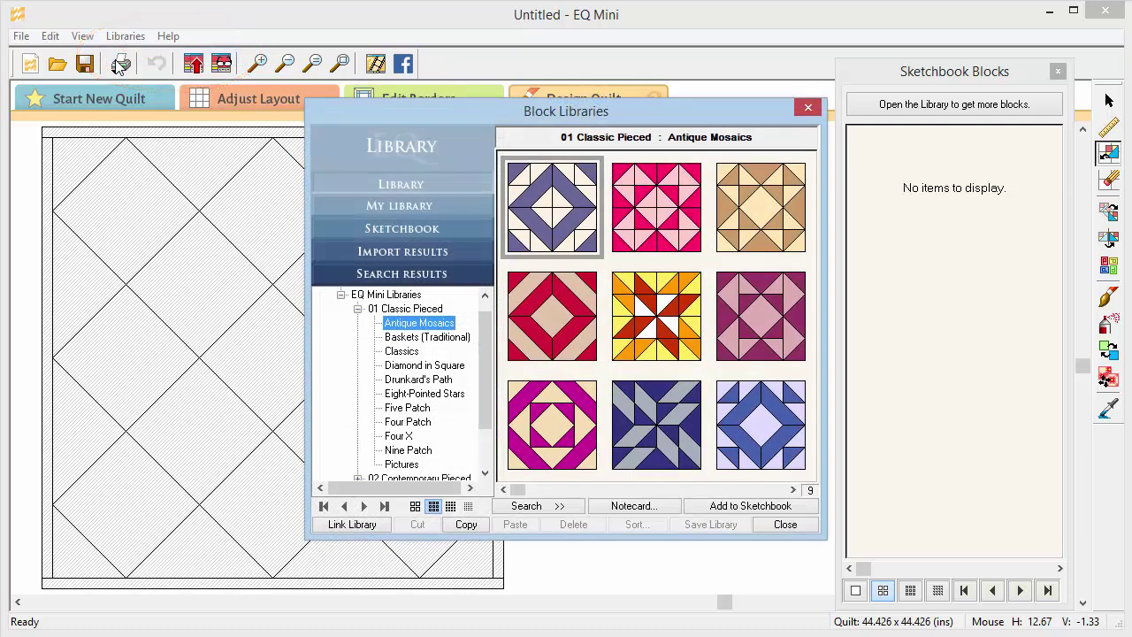
{"action": "left_click", "coordinate": [772, 524]}
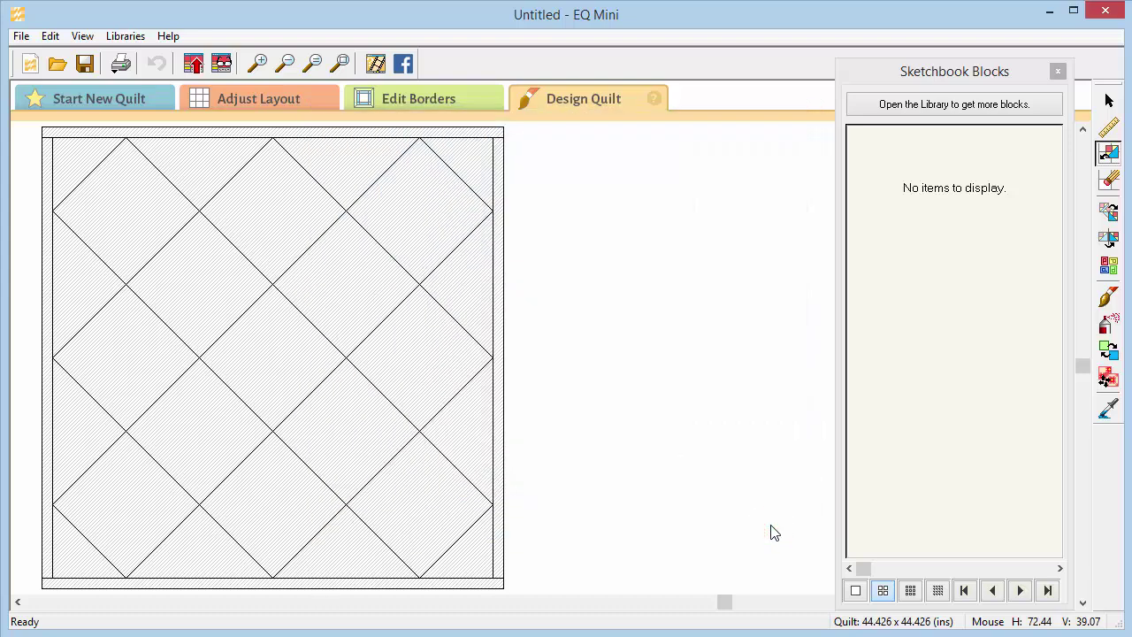
{"action": "left_click", "coordinate": [860, 106]}
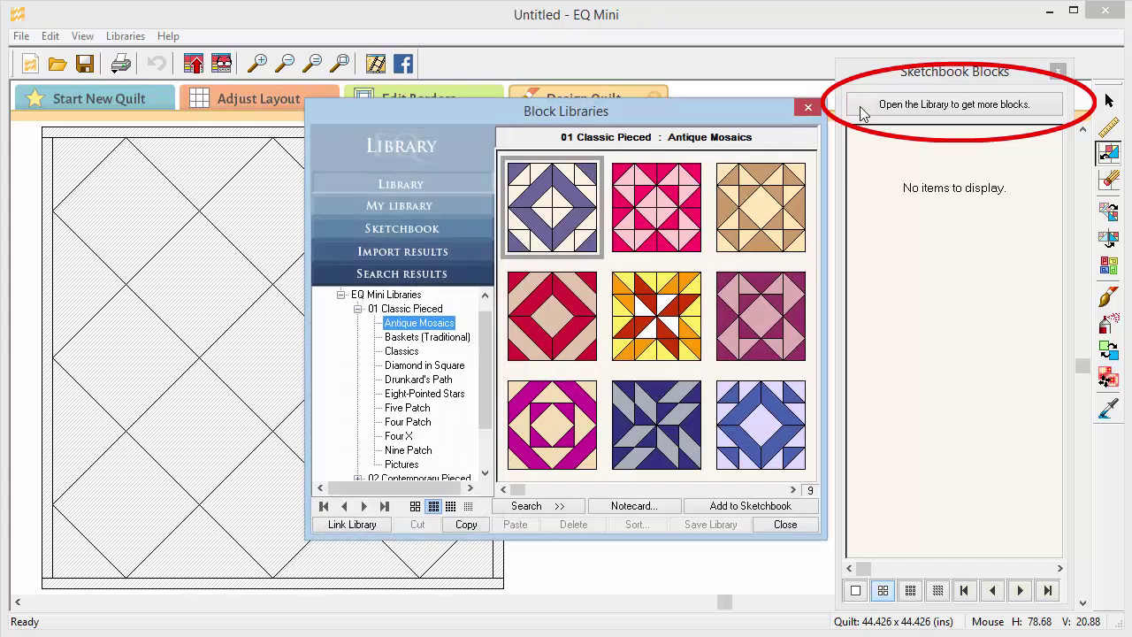
{"action": "left_click", "coordinate": [783, 524]}
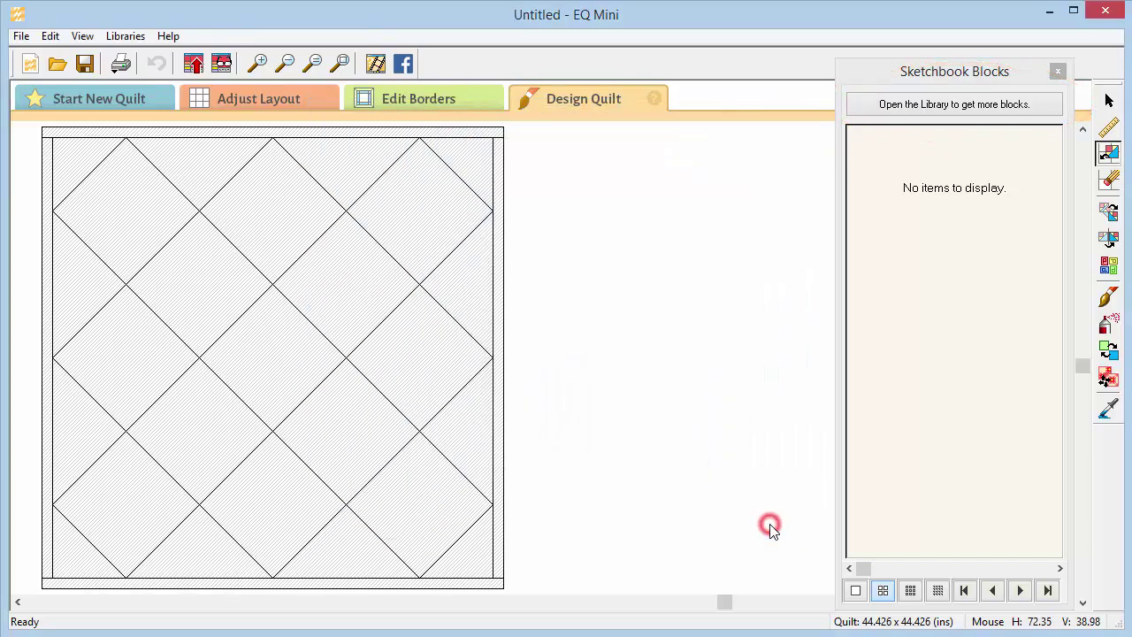
Switch to the Set Block tool and open the block library from its Sketchbook Blocks palette
{"action": "left_click", "coordinate": [1107, 102]}
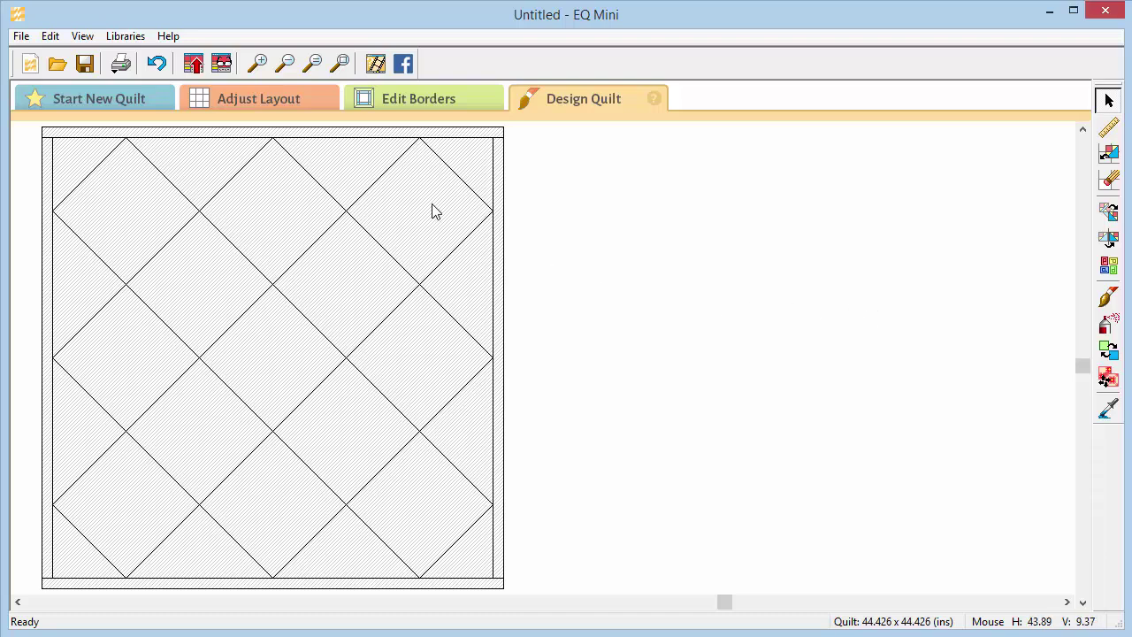
{"action": "left_click", "coordinate": [123, 38]}
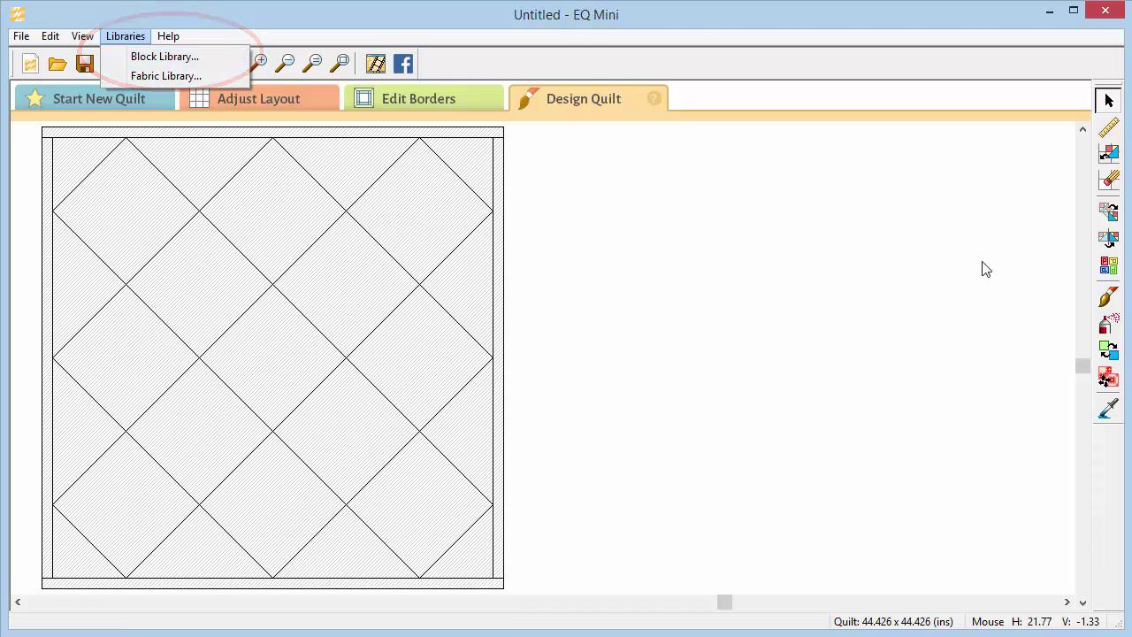
{"action": "left_click", "coordinate": [1107, 154]}
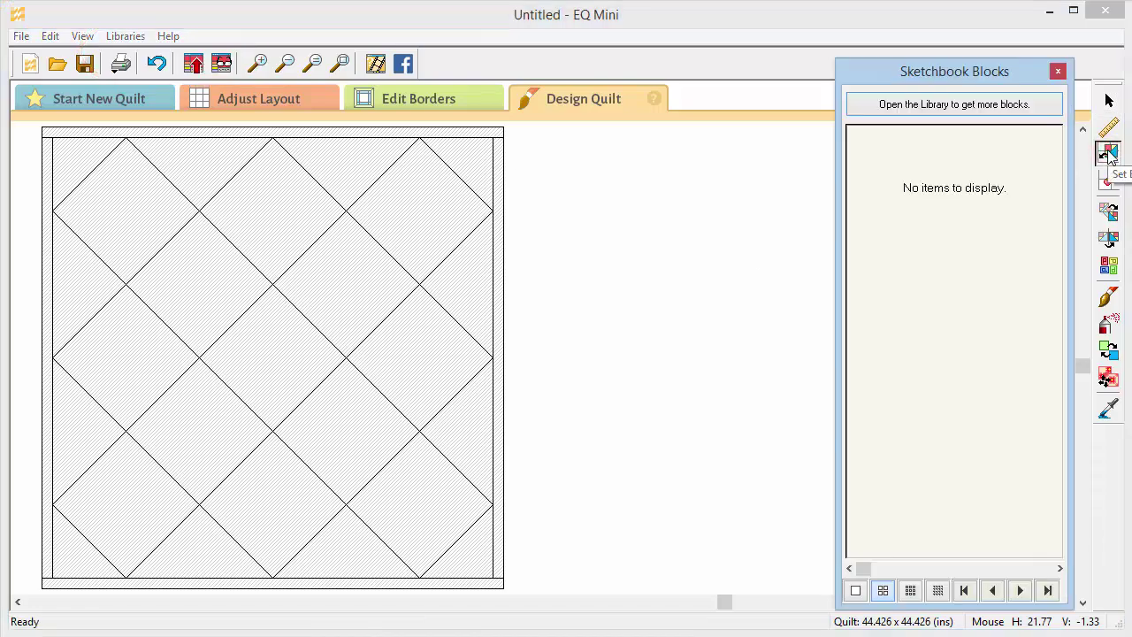
{"action": "left_click", "coordinate": [857, 103]}
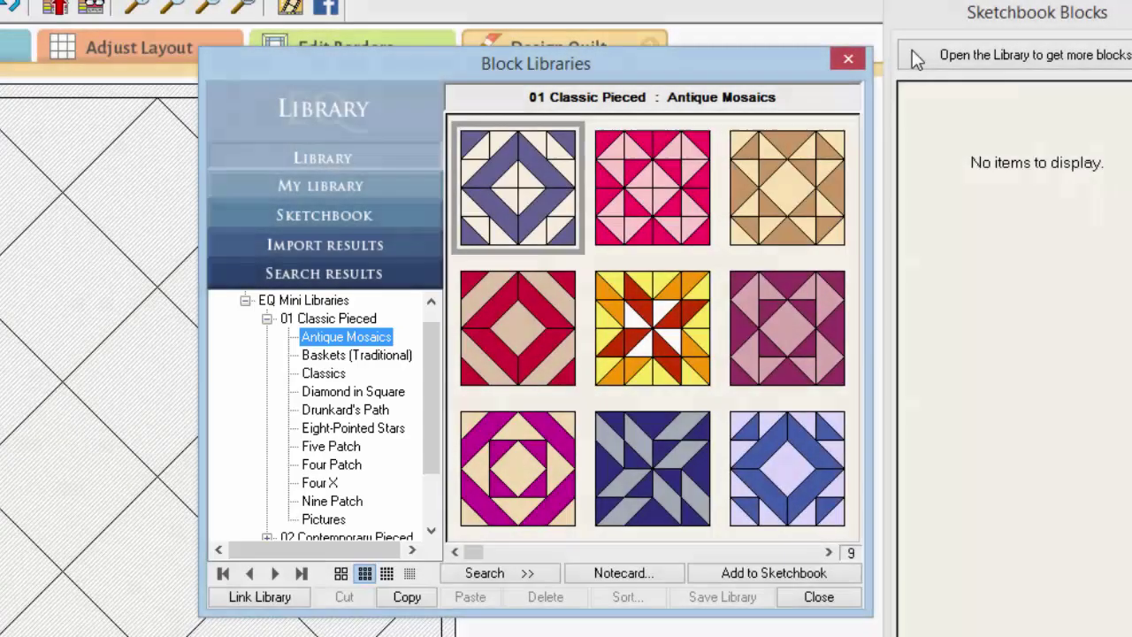
Browse the 01 Classic Pieced block styles from Antique Mosaics through Nine Patch
{"action": "left_click", "coordinate": [266, 319]}
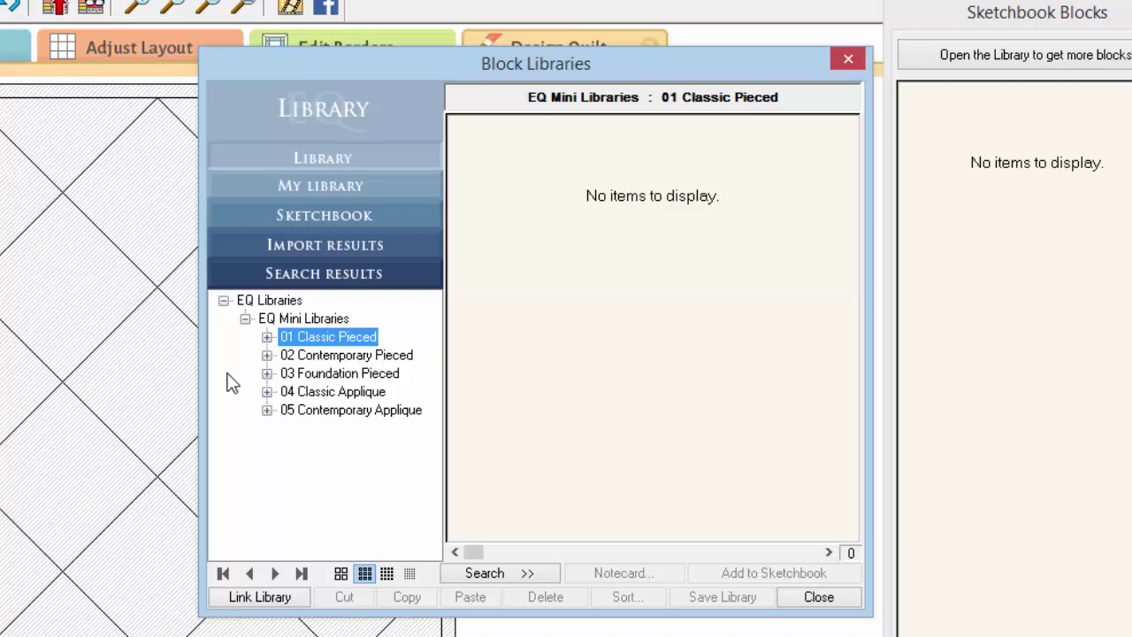
{"action": "left_click", "coordinate": [267, 337]}
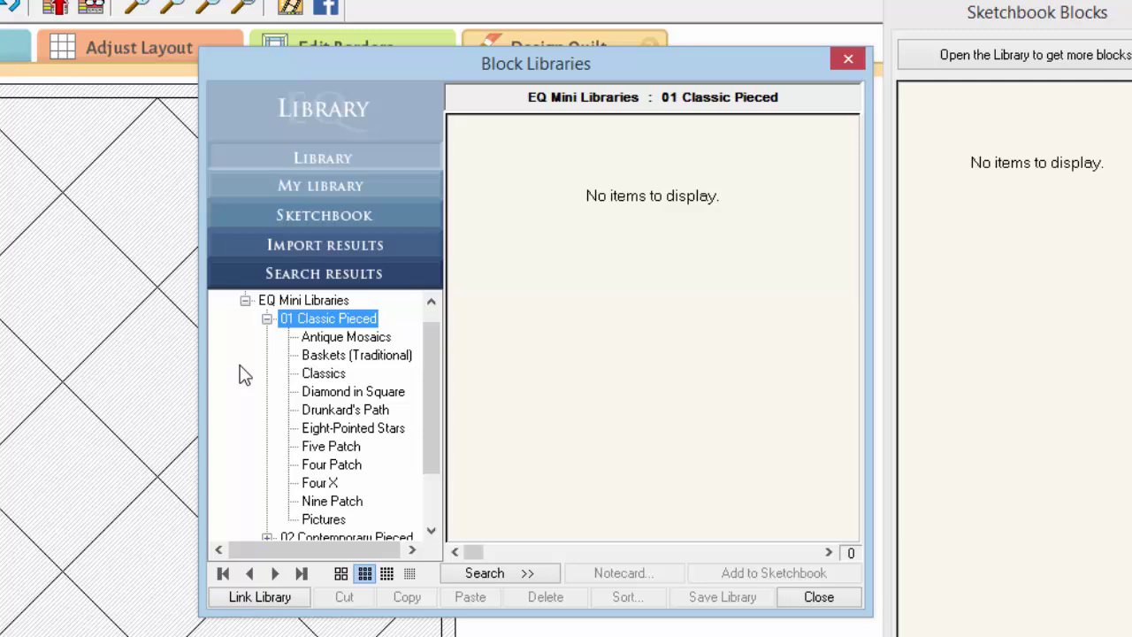
{"action": "left_click", "coordinate": [325, 337]}
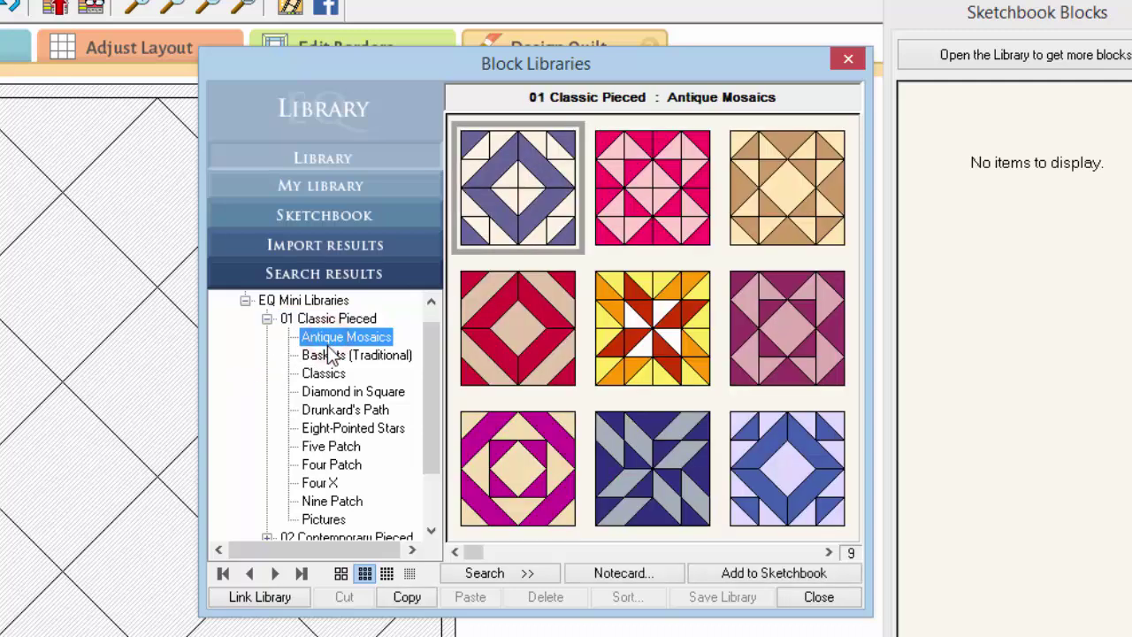
{"action": "left_click", "coordinate": [327, 355]}
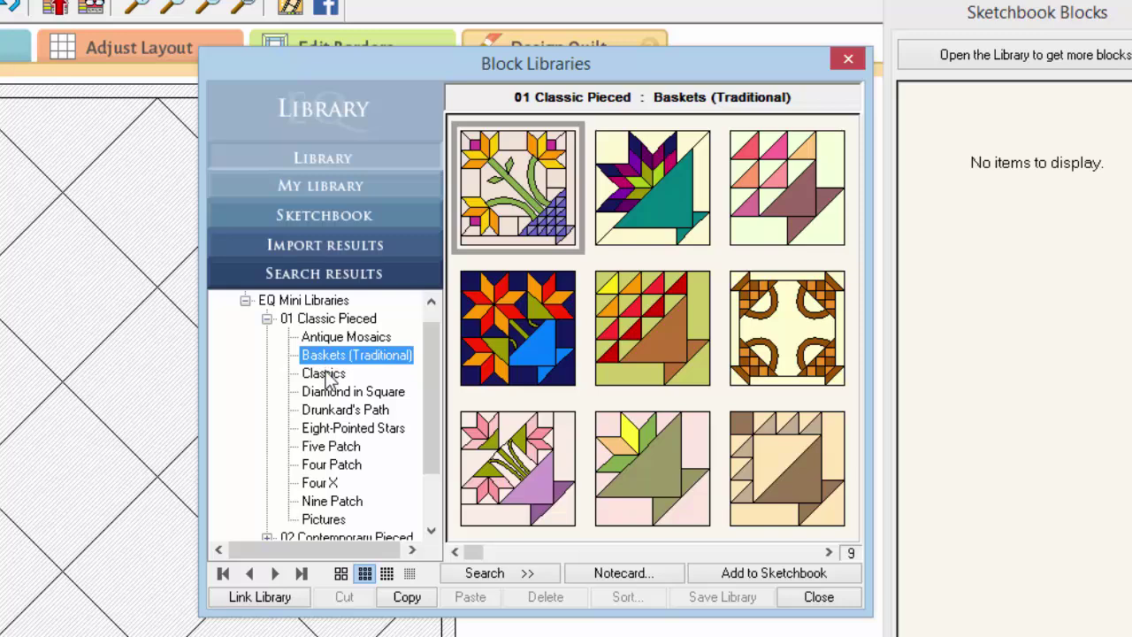
{"action": "left_click", "coordinate": [323, 373]}
{"action": "left_click", "coordinate": [328, 392]}
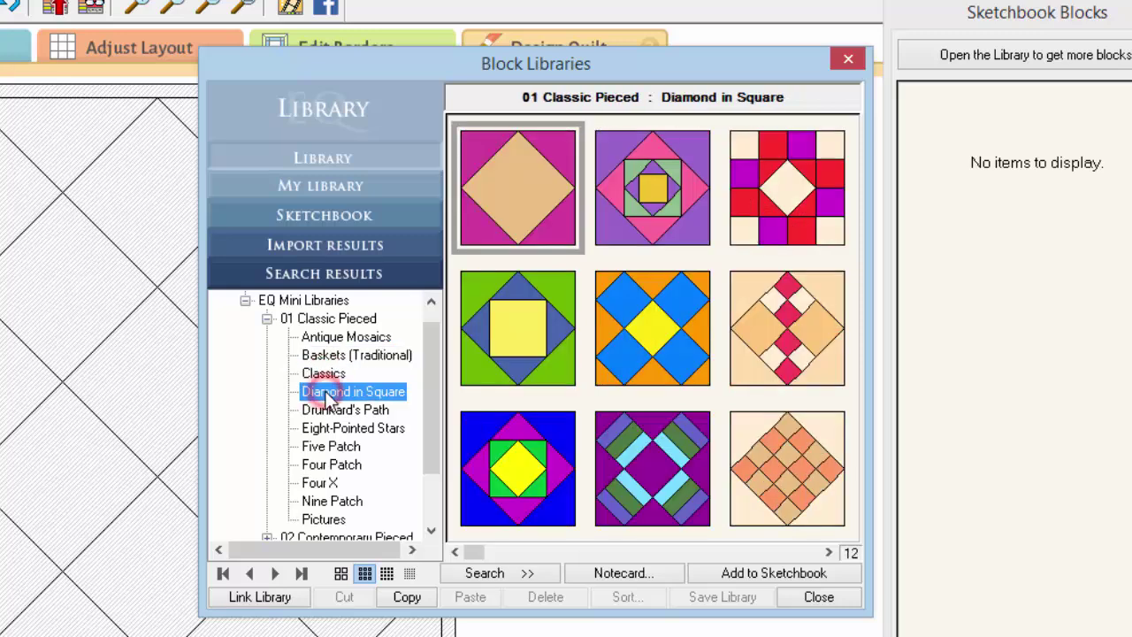
{"action": "left_click", "coordinate": [327, 411]}
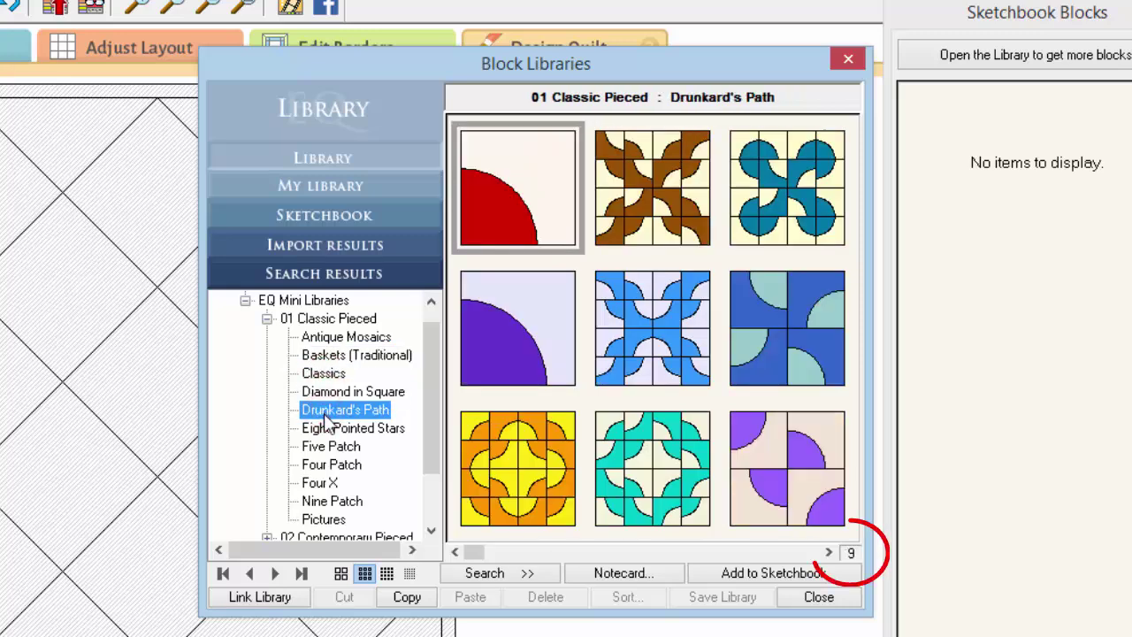
{"action": "left_click", "coordinate": [324, 430]}
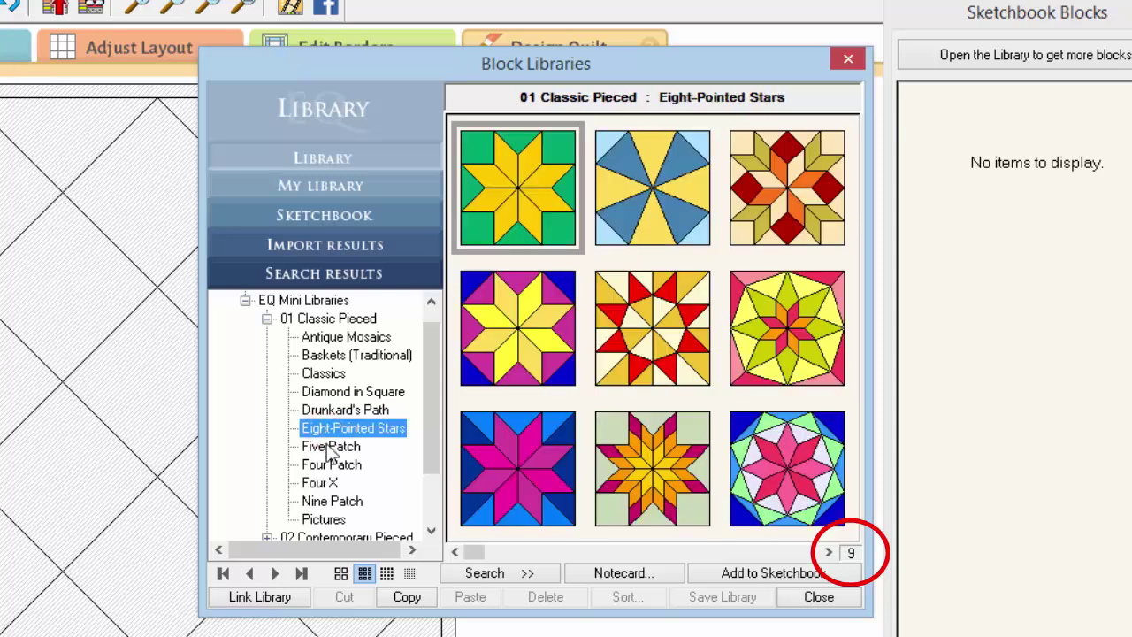
{"action": "left_click", "coordinate": [329, 447]}
{"action": "left_click", "coordinate": [327, 464]}
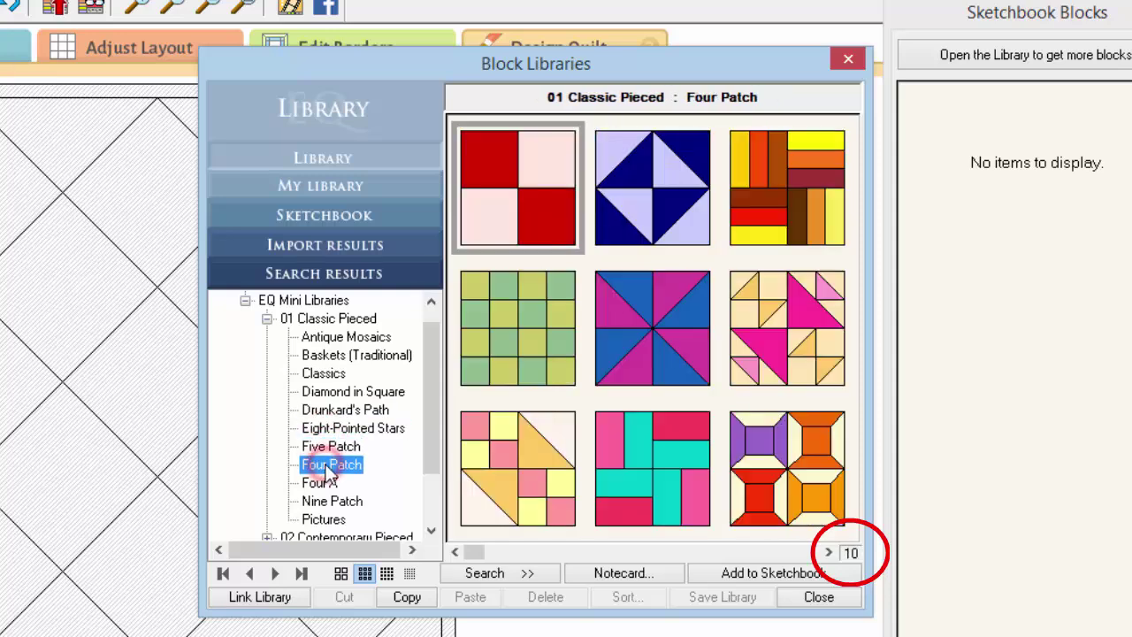
{"action": "left_click", "coordinate": [325, 483]}
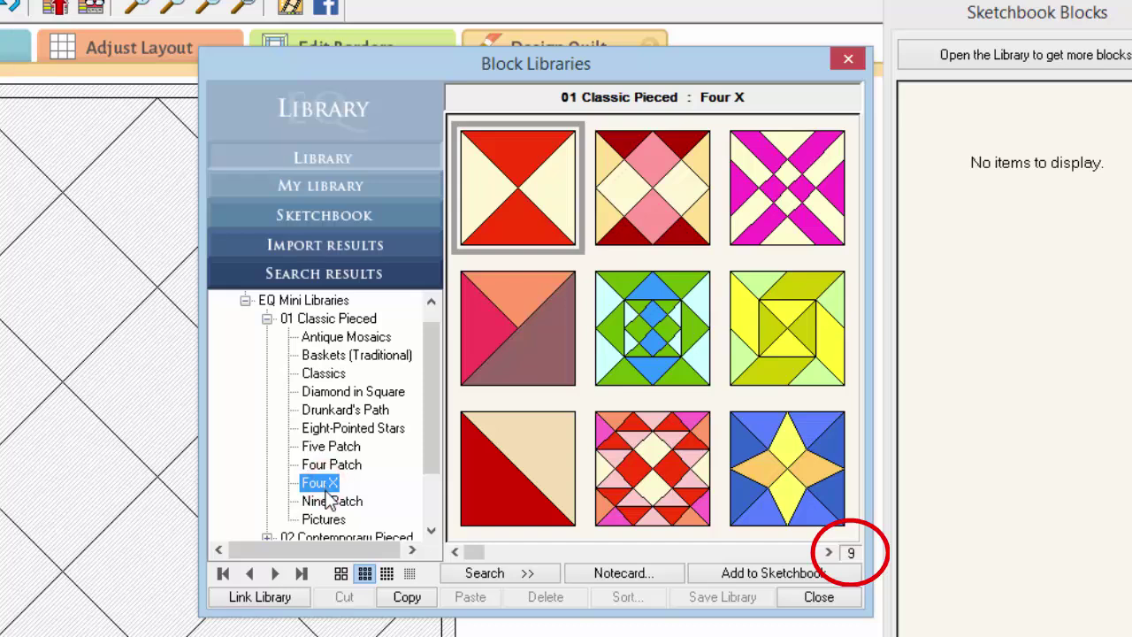
{"action": "left_click", "coordinate": [327, 501]}
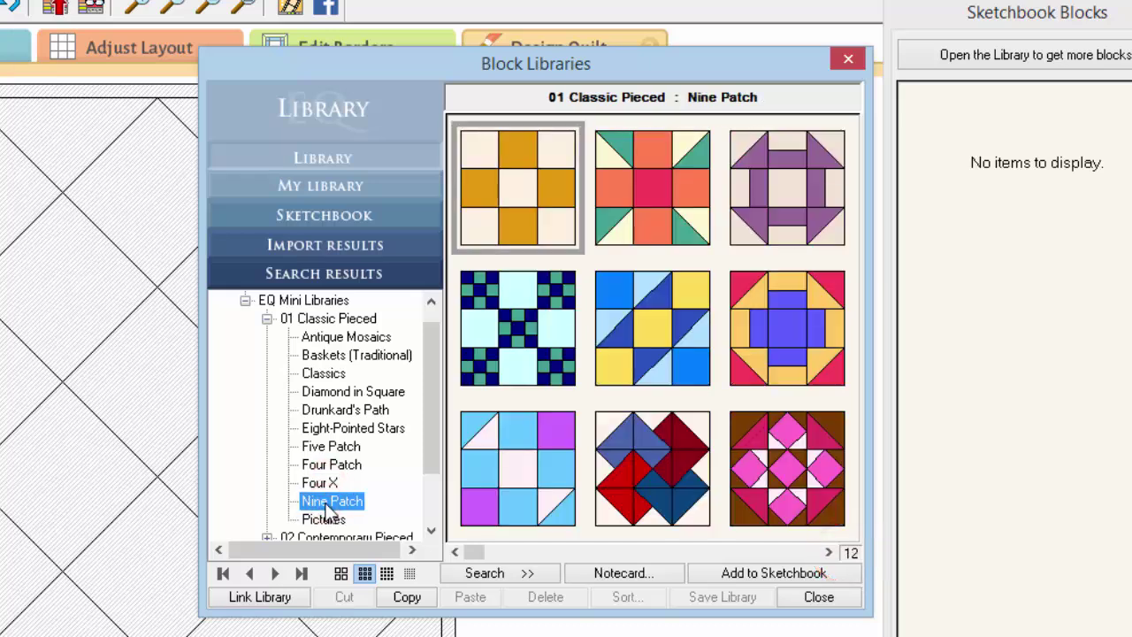
Look through all the Nine Patch blocks and compare the thumbnail sizes, ending on the three-by-three view
{"action": "left_click", "coordinate": [829, 552]}
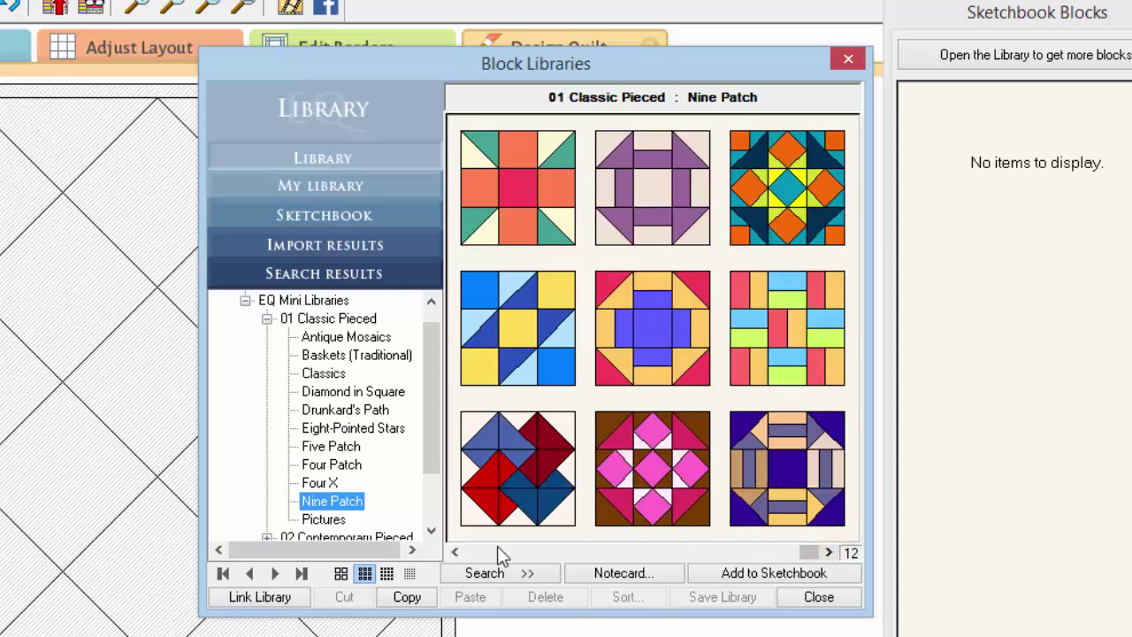
{"action": "left_click", "coordinate": [456, 552]}
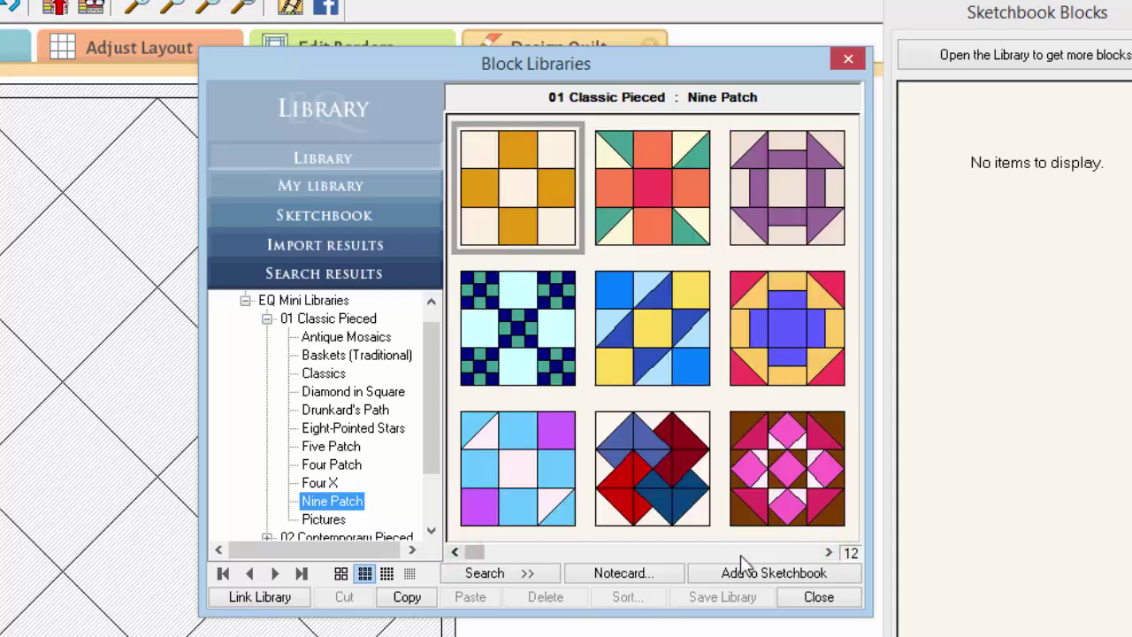
{"action": "left_click", "coordinate": [827, 554]}
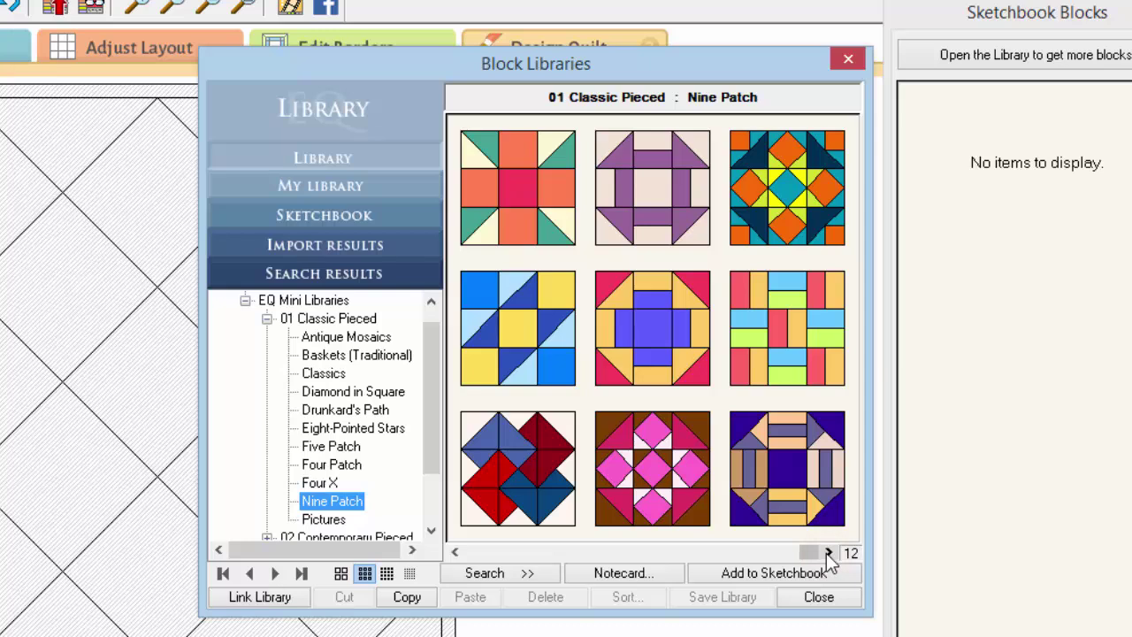
{"action": "left_click_drag", "start_coordinate": [800, 559], "coordinate": [455, 551]}
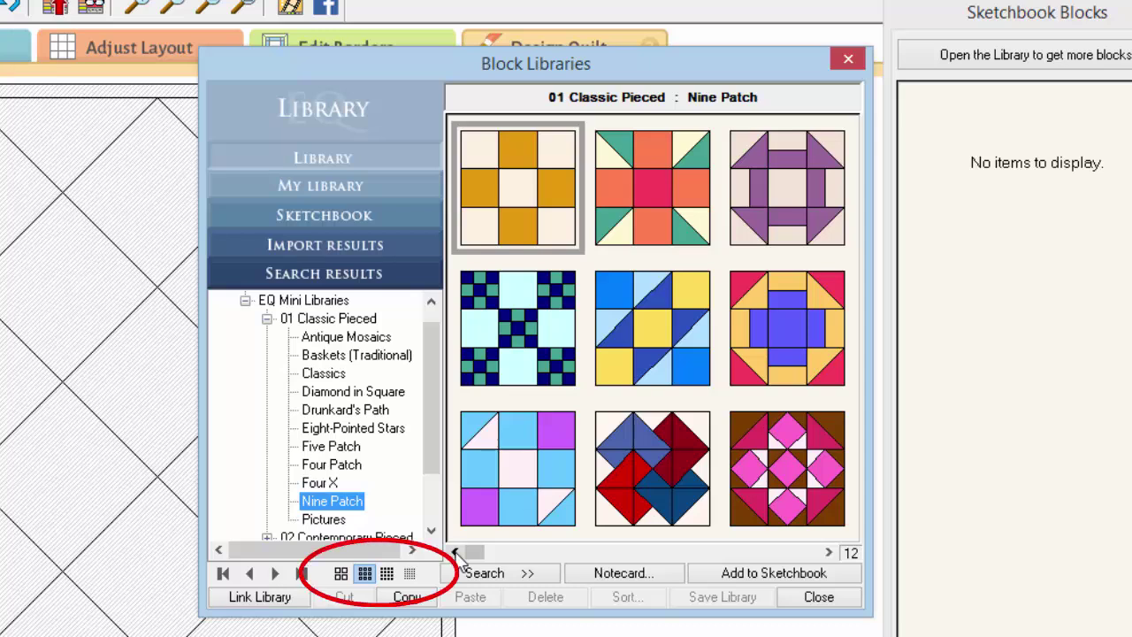
{"action": "left_click", "coordinate": [386, 573]}
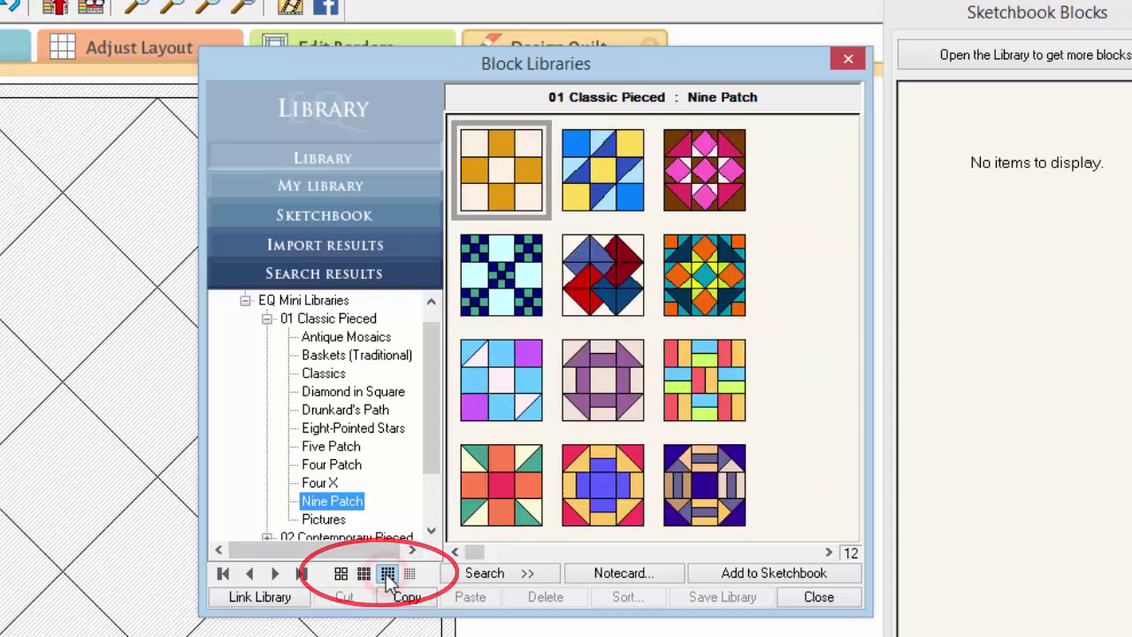
{"action": "left_click", "coordinate": [404, 573]}
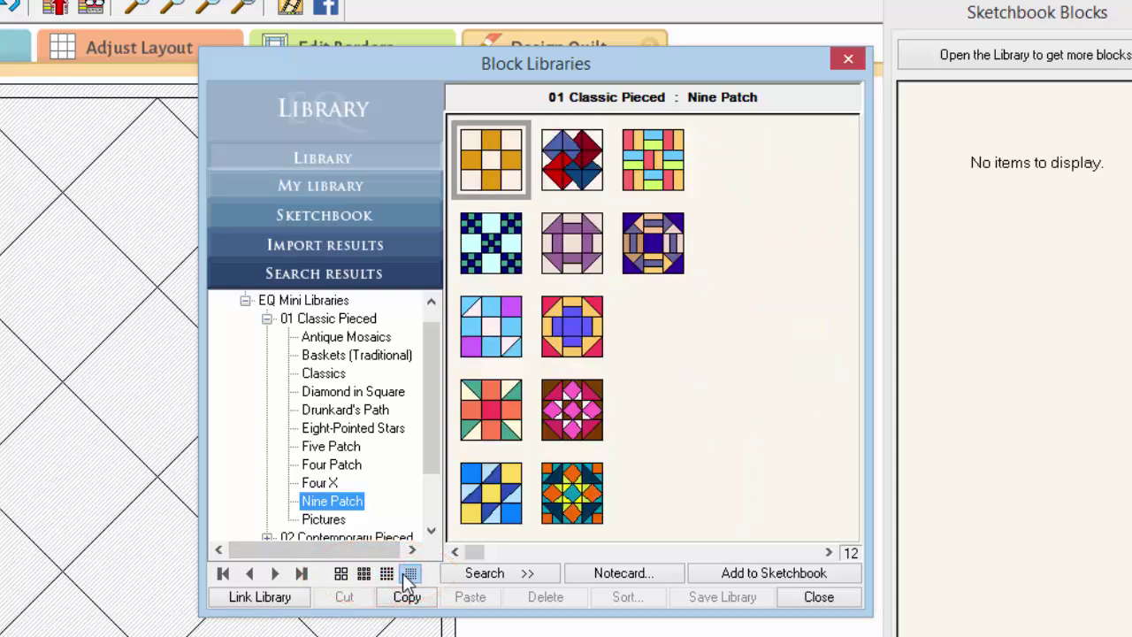
{"action": "left_click", "coordinate": [388, 573]}
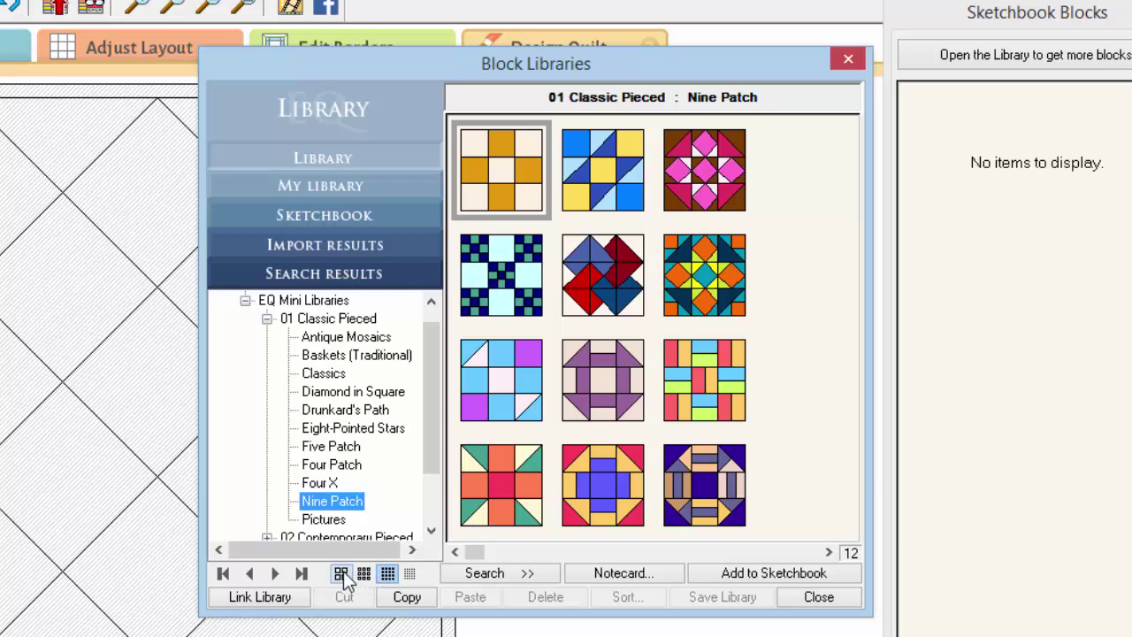
{"action": "left_click", "coordinate": [342, 572]}
{"action": "left_click", "coordinate": [365, 573]}
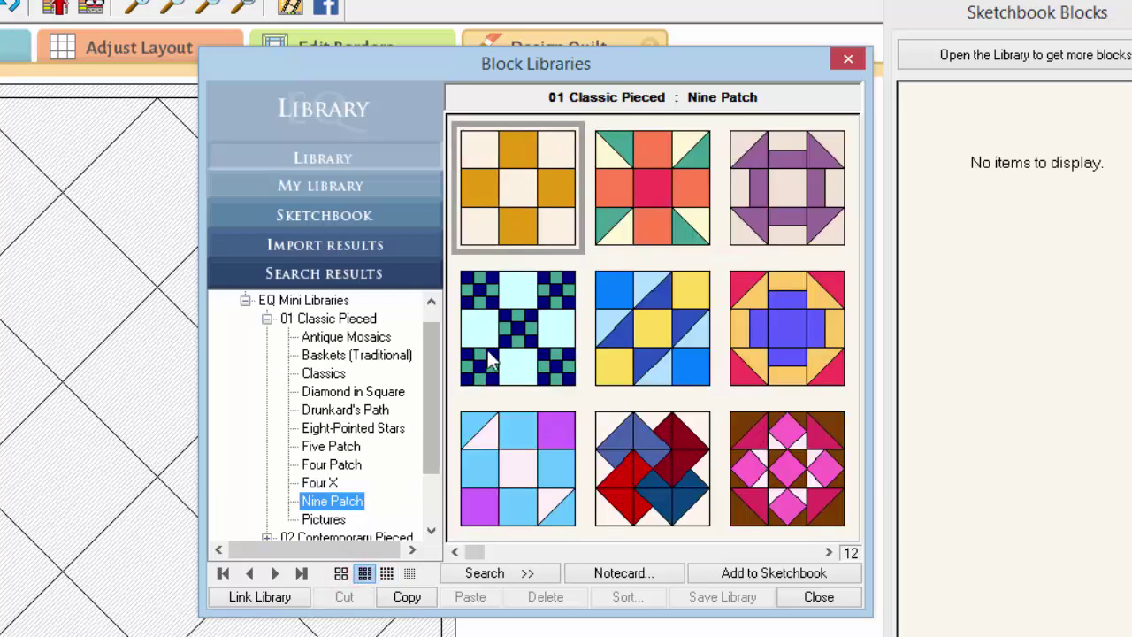
Add the plain gold-and-cream Nine Patch block to the sketchbook, check it in the Sketchbook view and return to the library
{"action": "left_click", "coordinate": [533, 218]}
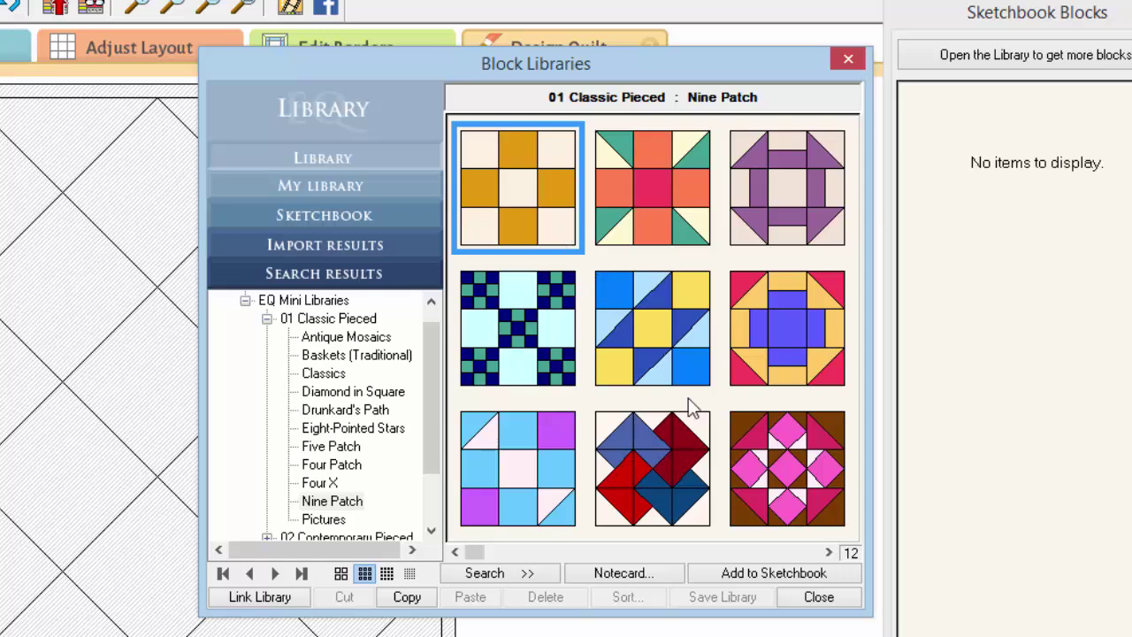
{"action": "left_click", "coordinate": [707, 573]}
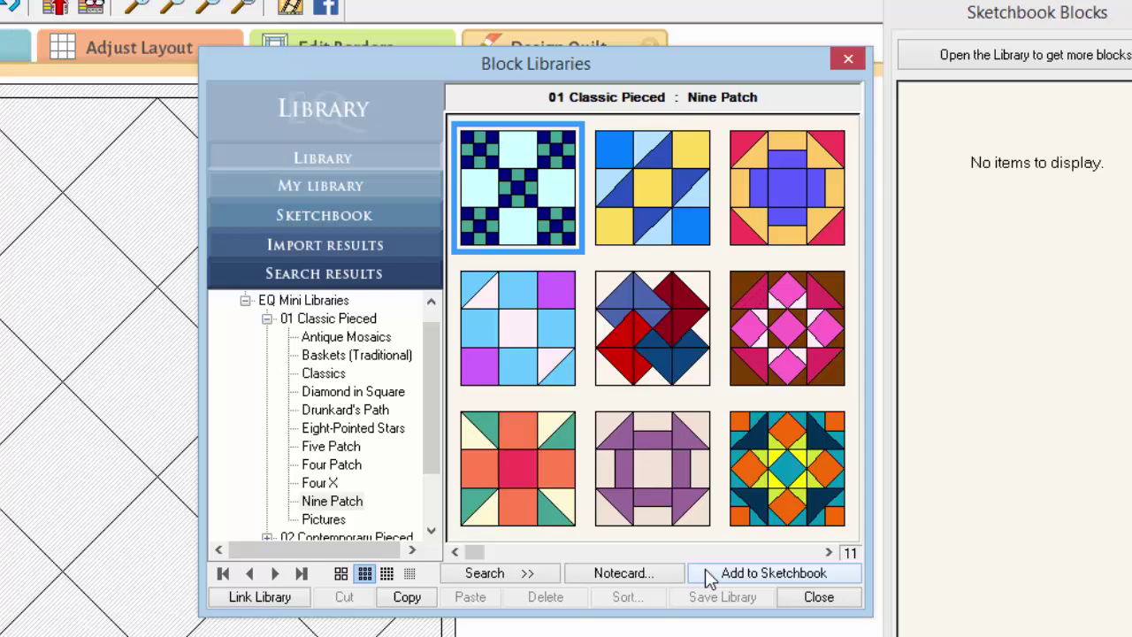
{"action": "left_click", "coordinate": [402, 221]}
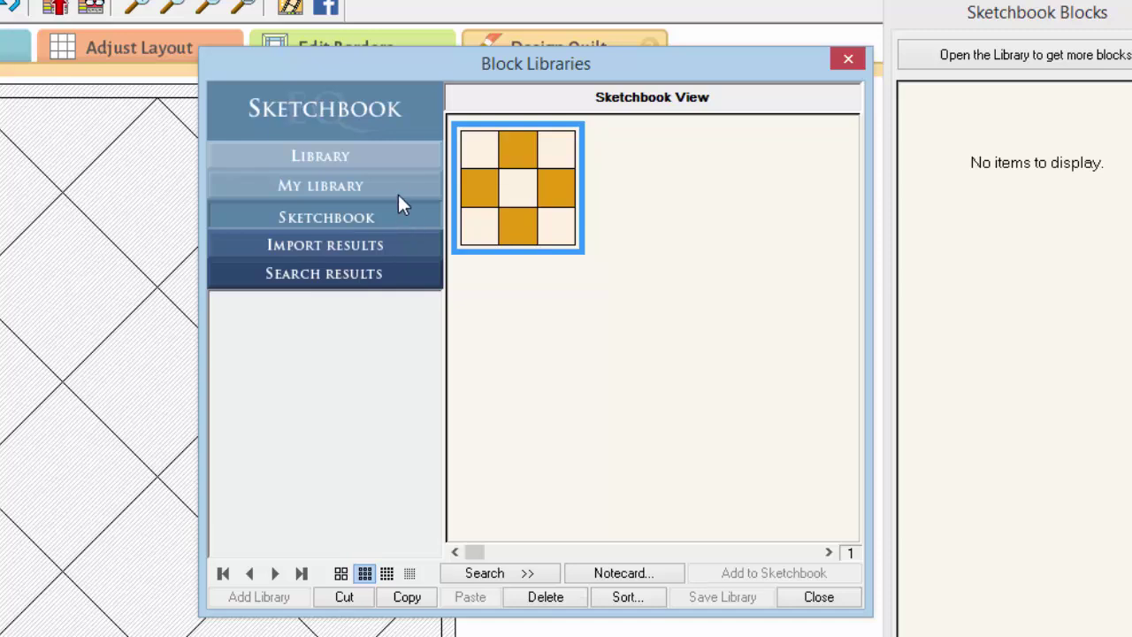
{"action": "left_click", "coordinate": [396, 154]}
{"action": "left_click", "coordinate": [396, 154]}
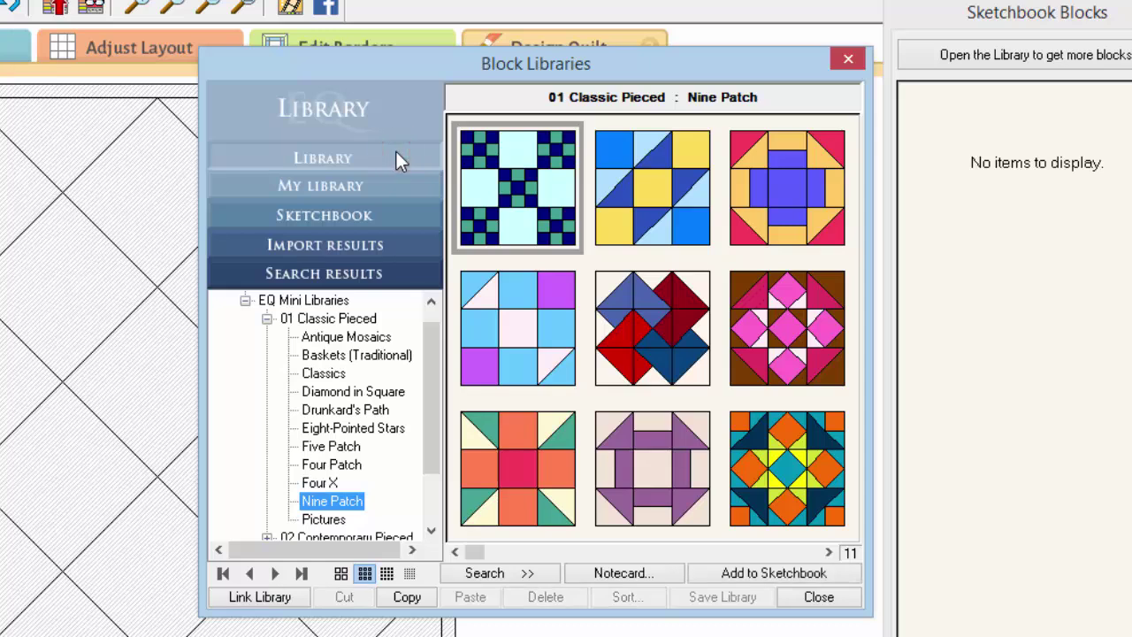
Add the pink, lime and yellow star block from the Five Patch style to the sketchbook
{"action": "left_click", "coordinate": [345, 447]}
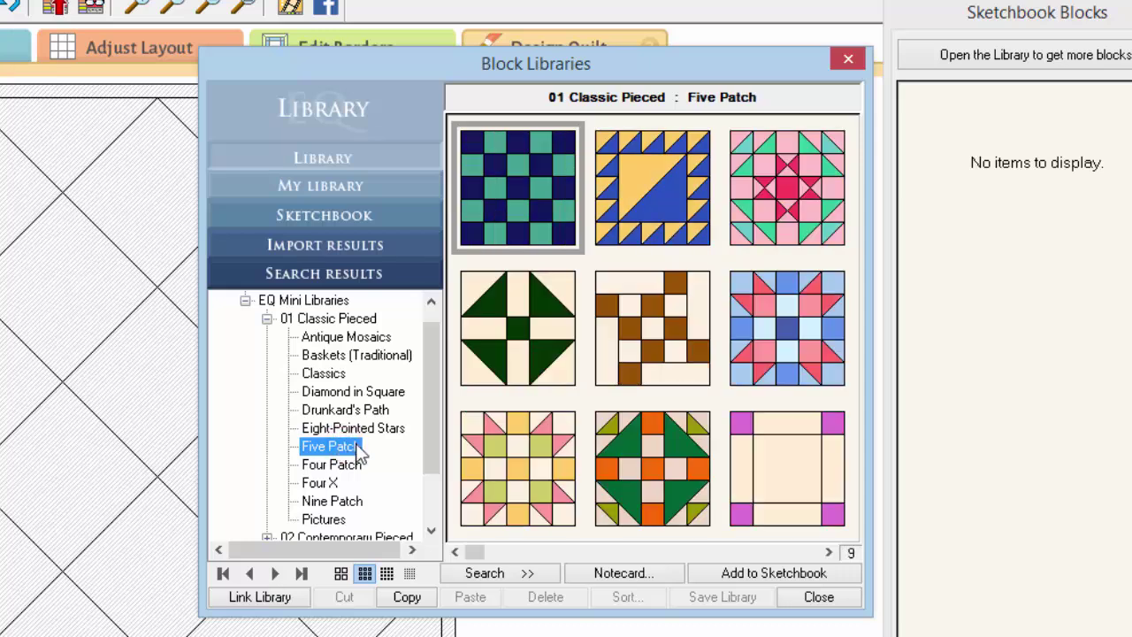
{"action": "left_click", "coordinate": [541, 495]}
{"action": "left_click", "coordinate": [733, 574]}
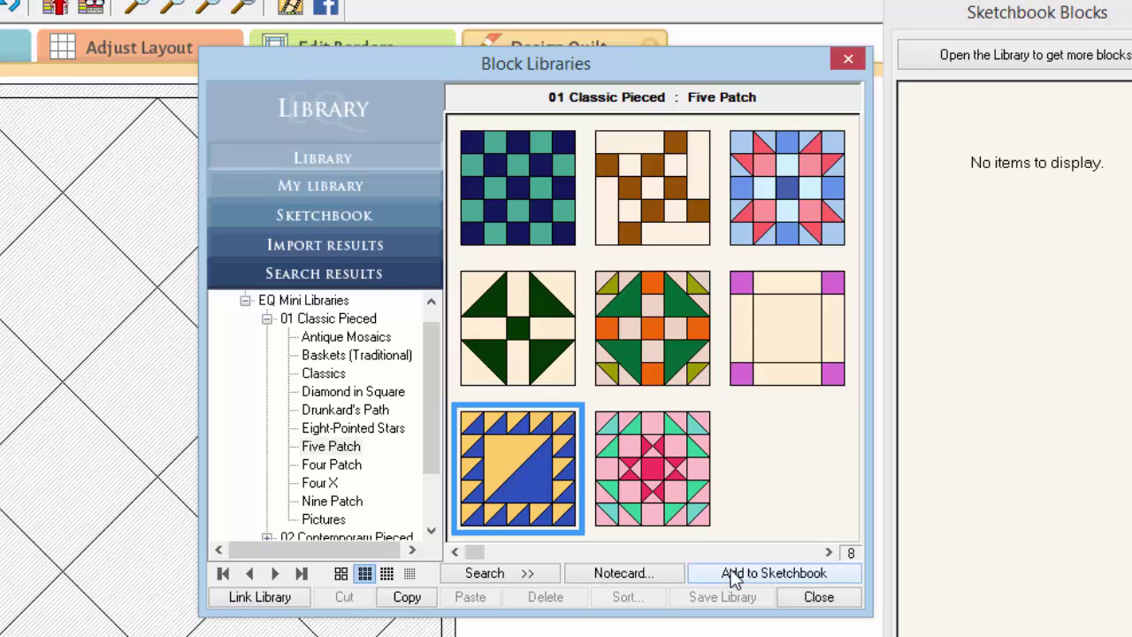
Add the run of Eight-Pointed Stars blocks from the green-and-gold star through the red, yellow and cream star to the sketchbook
{"action": "left_click", "coordinate": [397, 428]}
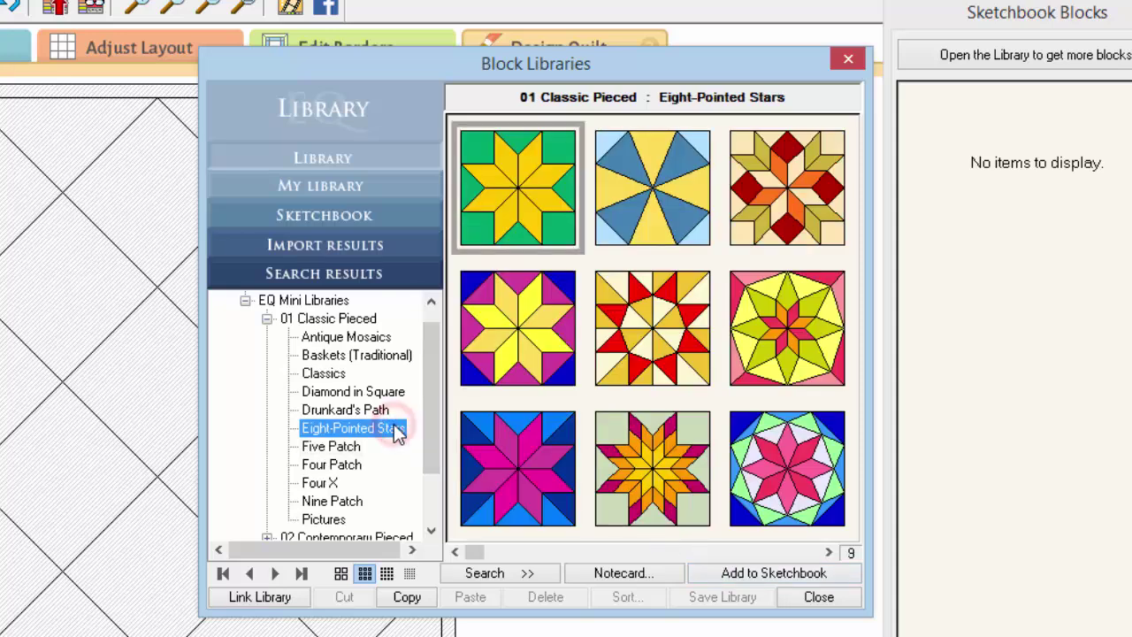
{"action": "left_click", "coordinate": [523, 239]}
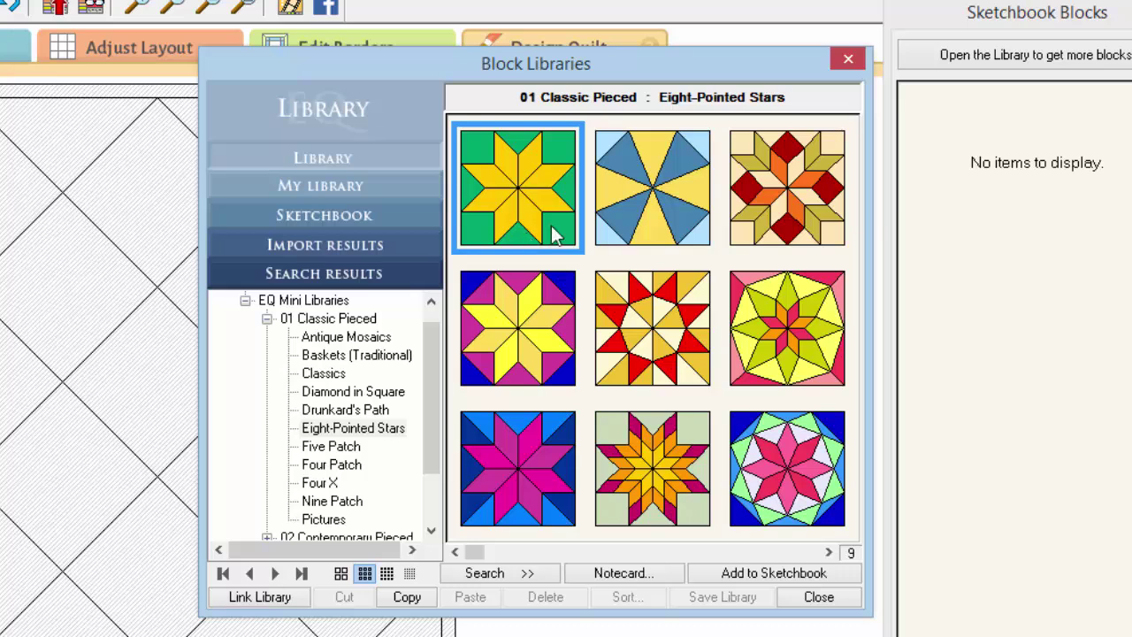
{"action": "key", "text": "shift"}
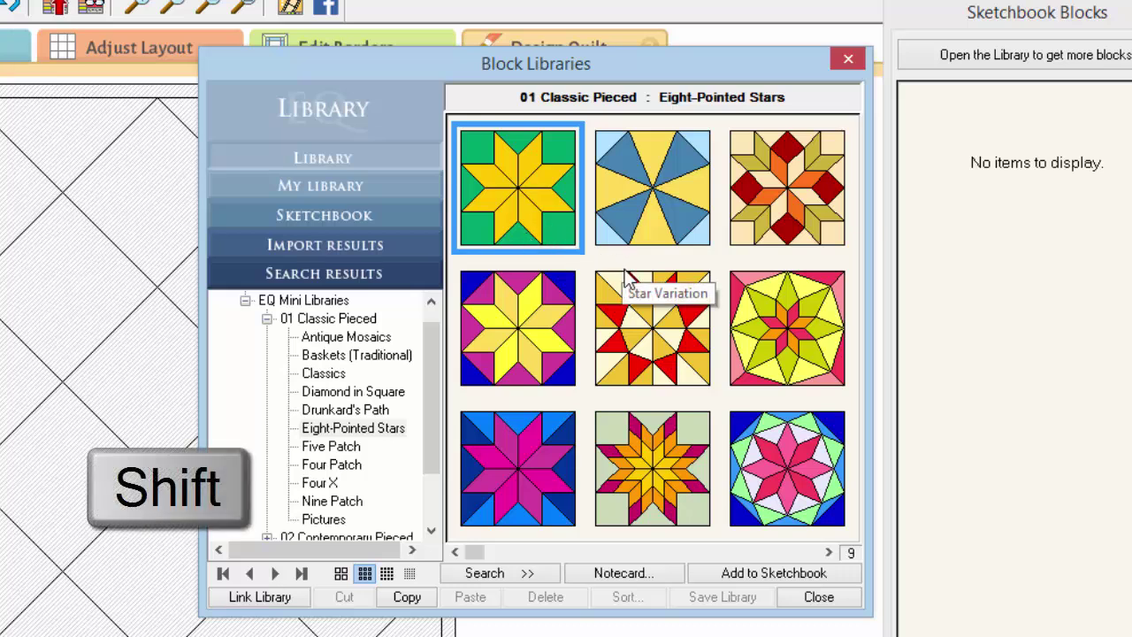
{"action": "left_click", "coordinate": [646, 320], "text": "shift"}
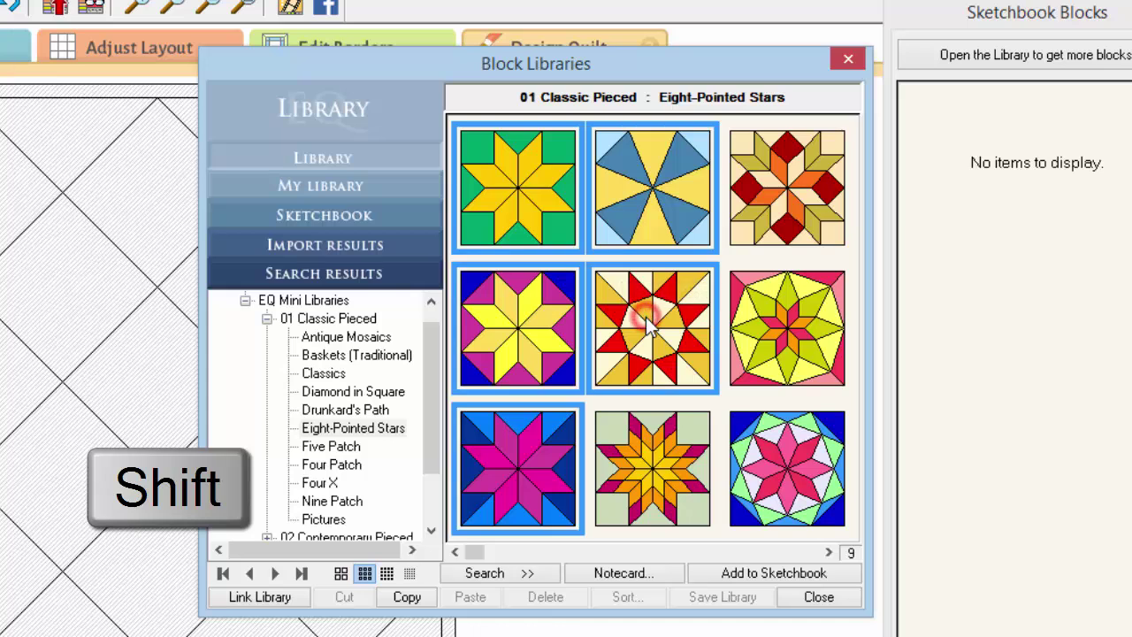
{"action": "left_click", "coordinate": [707, 572]}
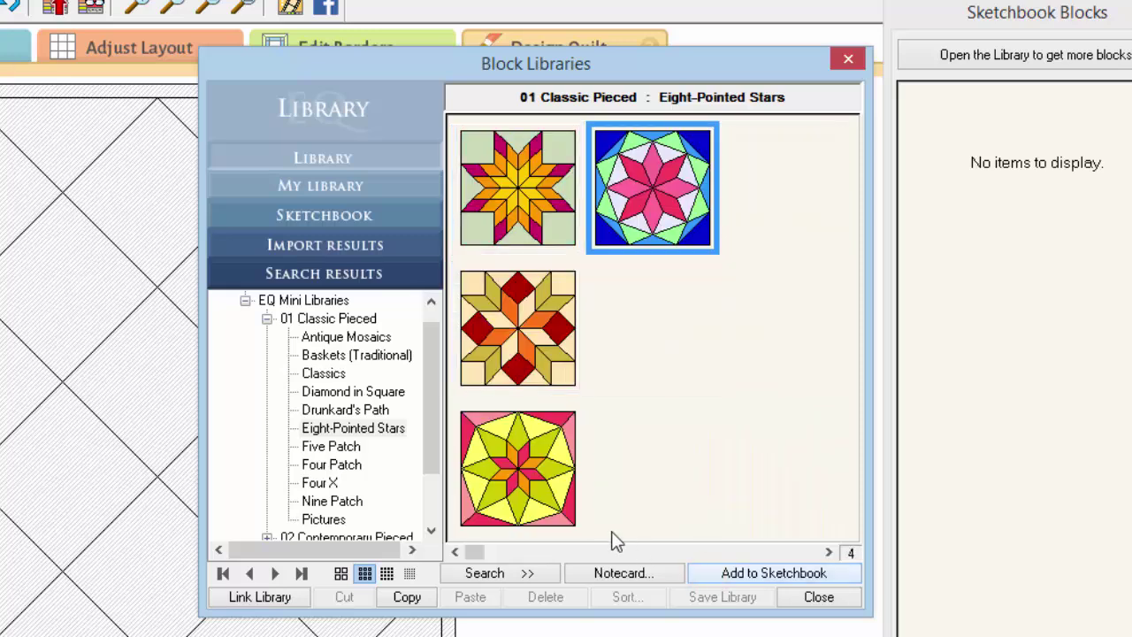
Add the green log cabin, orange spool, pink-and-cream triangle, red-and-lavender triangle and brown paw blocks from the Classics style to the sketchbook
{"action": "left_click", "coordinate": [341, 376]}
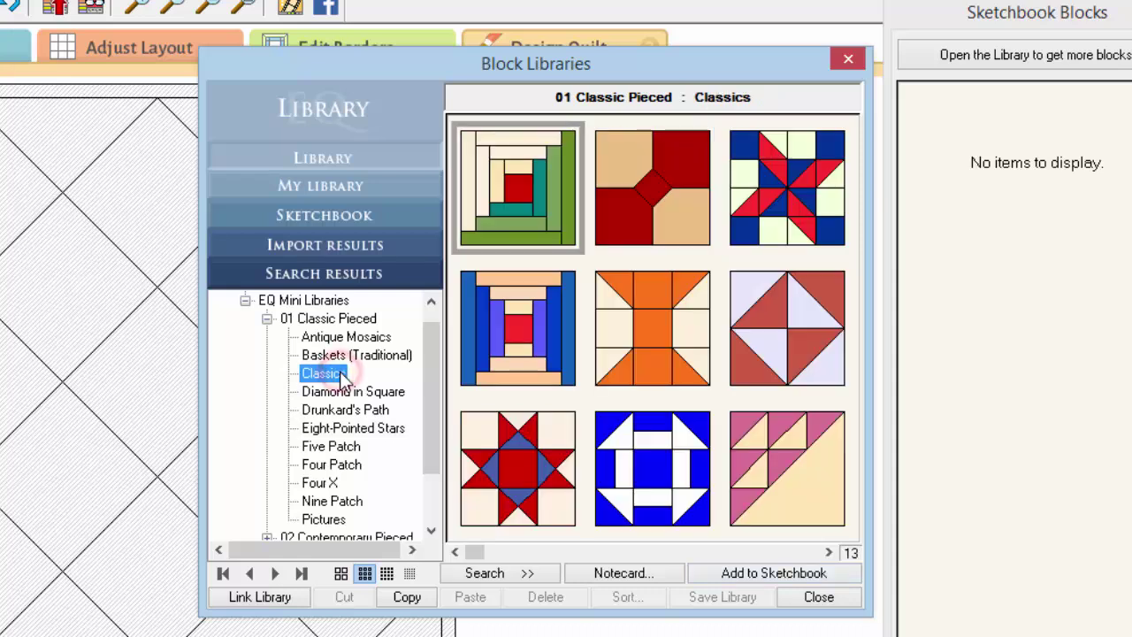
{"action": "left_click", "coordinate": [554, 205], "text": "ctrl"}
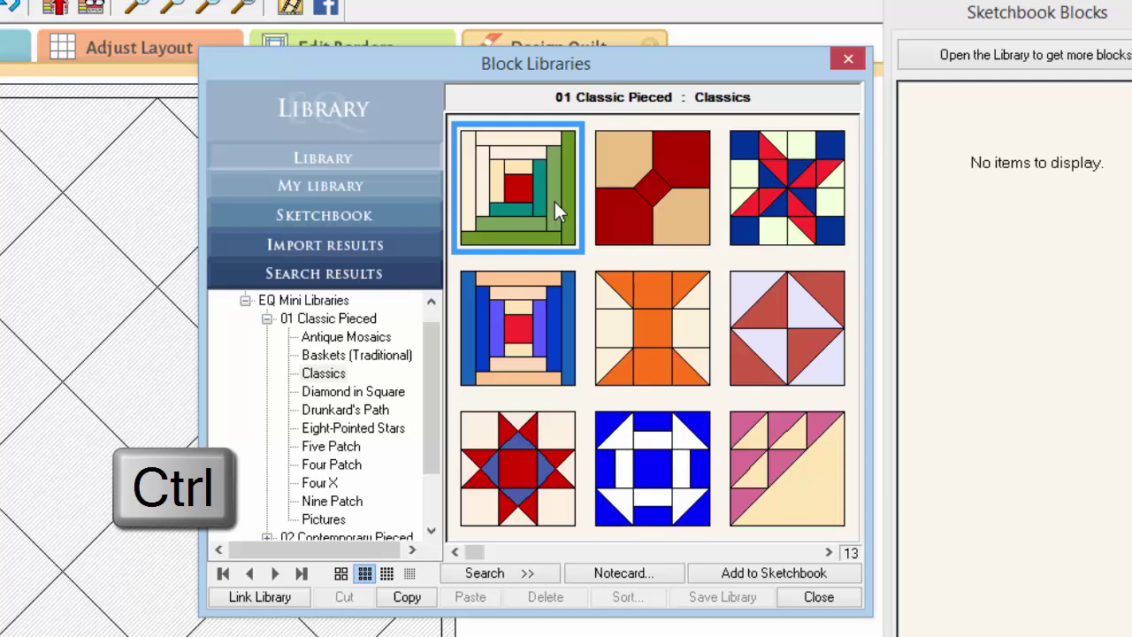
{"action": "left_click", "coordinate": [662, 309], "text": "ctrl"}
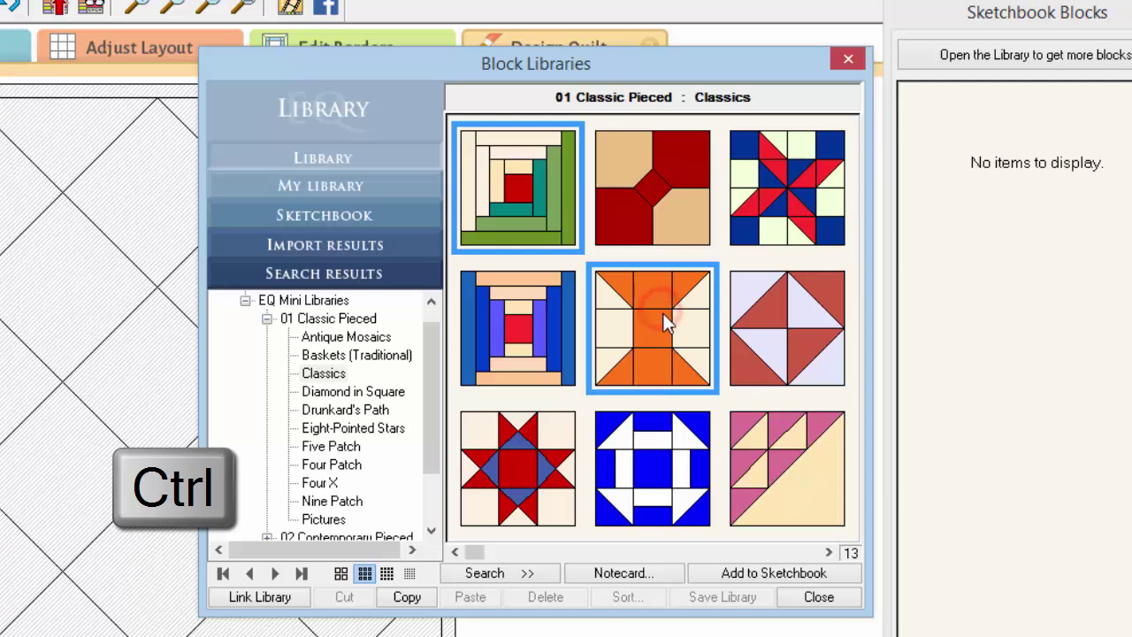
{"action": "left_click", "coordinate": [775, 444], "text": "ctrl"}
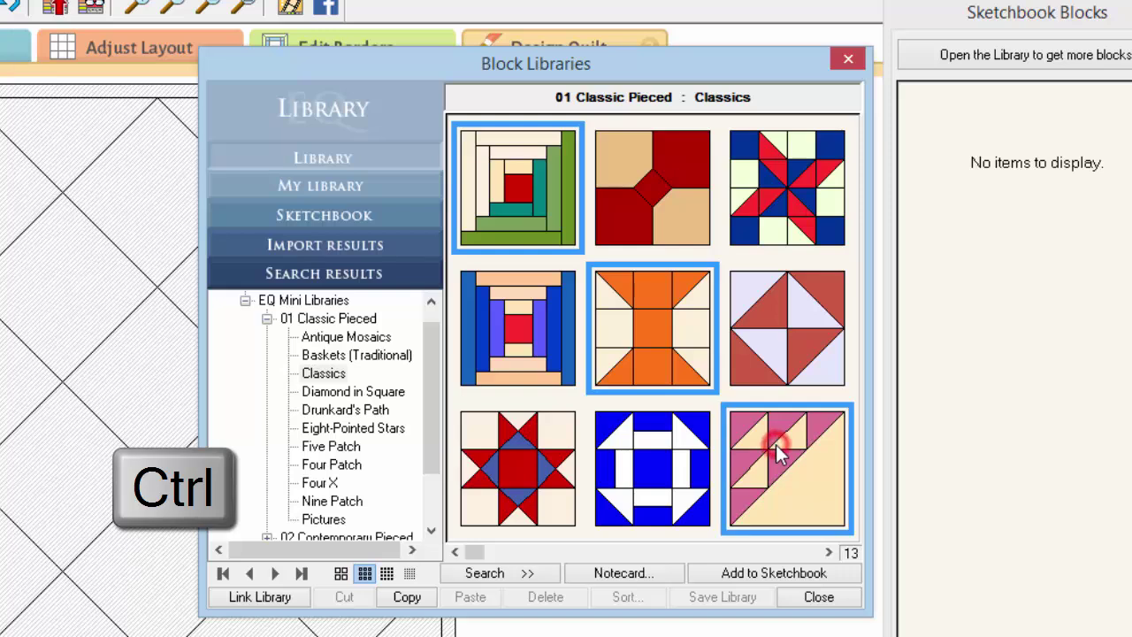
{"action": "left_click", "coordinate": [778, 354], "text": "ctrl"}
{"action": "left_click", "coordinate": [828, 552]}
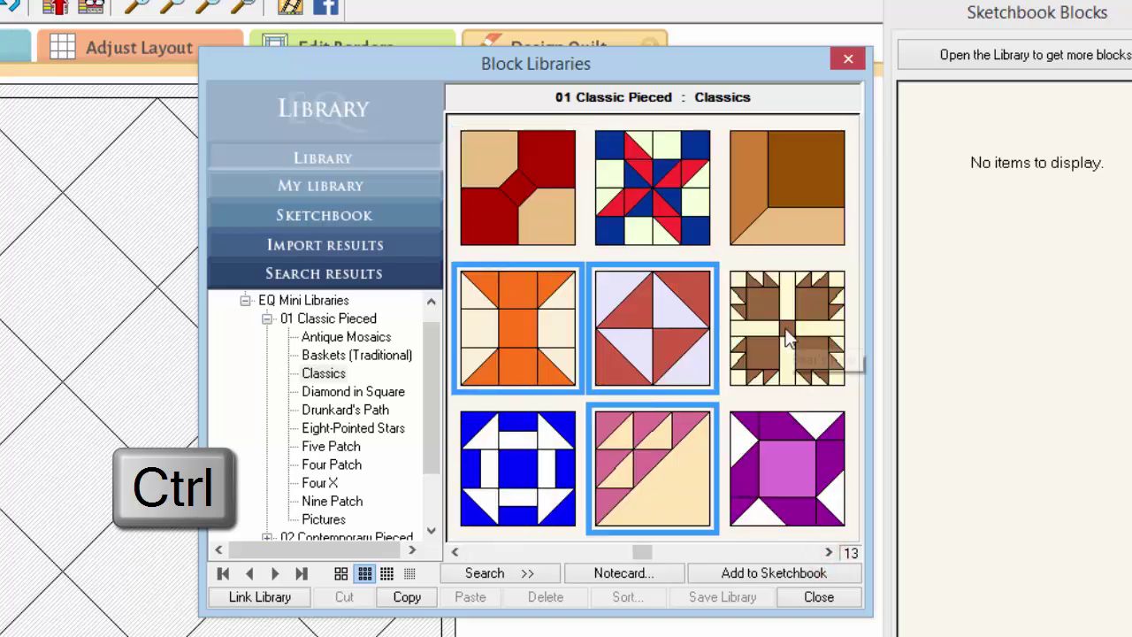
{"action": "left_click", "coordinate": [787, 339], "text": "ctrl"}
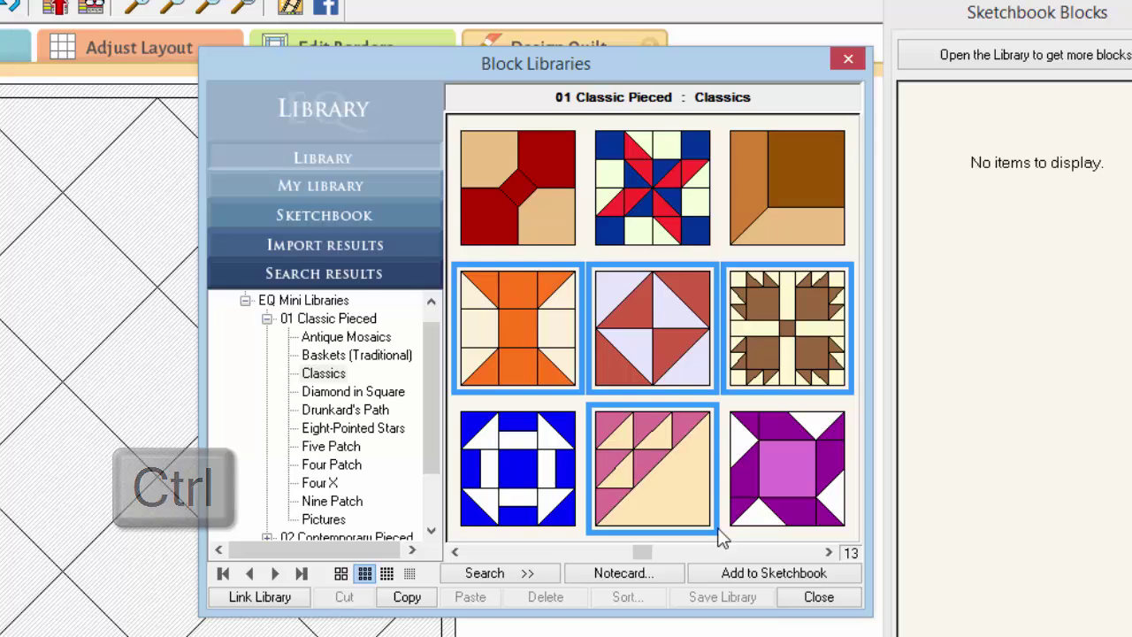
{"action": "left_click", "coordinate": [714, 574]}
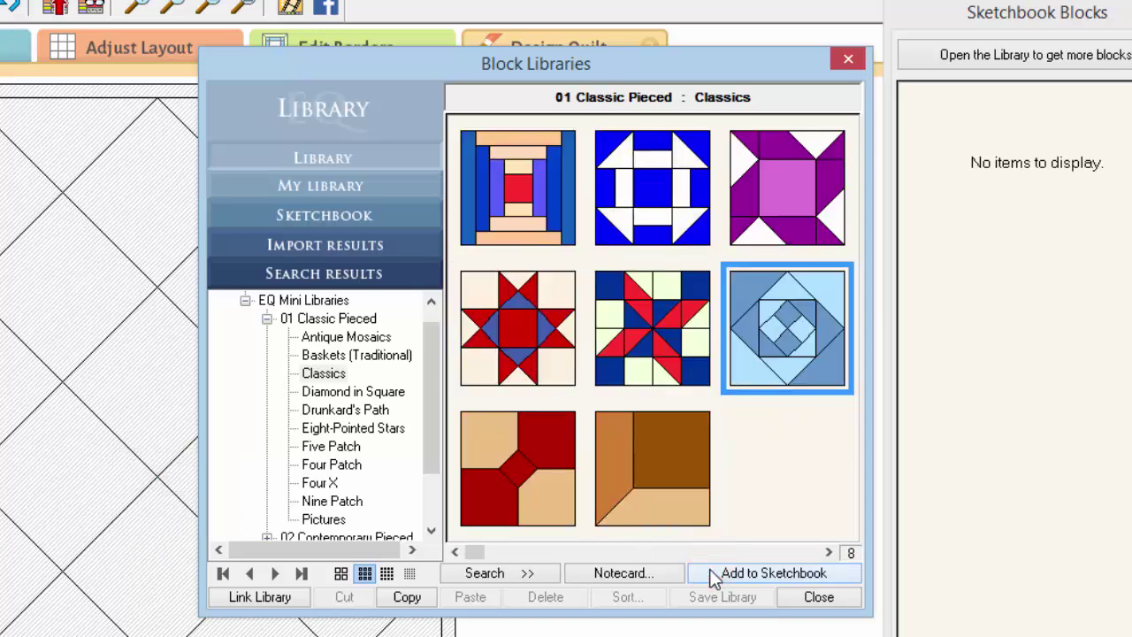
Add all the Antique Mosaics blocks to the sketchbook at once and close the block library
{"action": "left_click", "coordinate": [376, 336]}
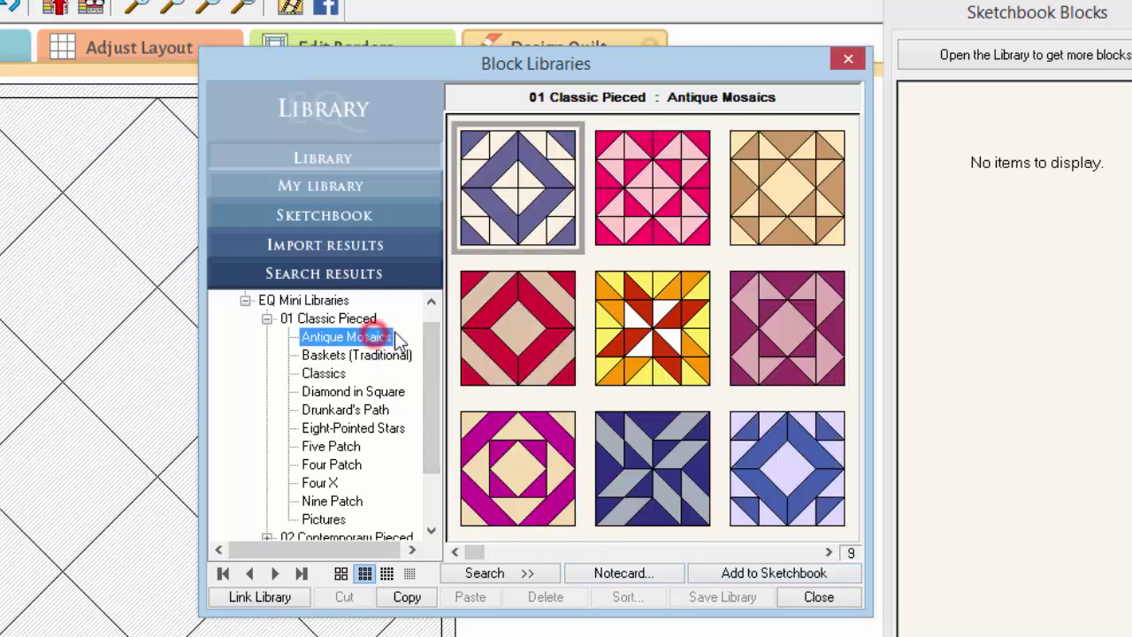
{"action": "left_click", "coordinate": [529, 221]}
{"action": "key", "text": "ctrl+a"}
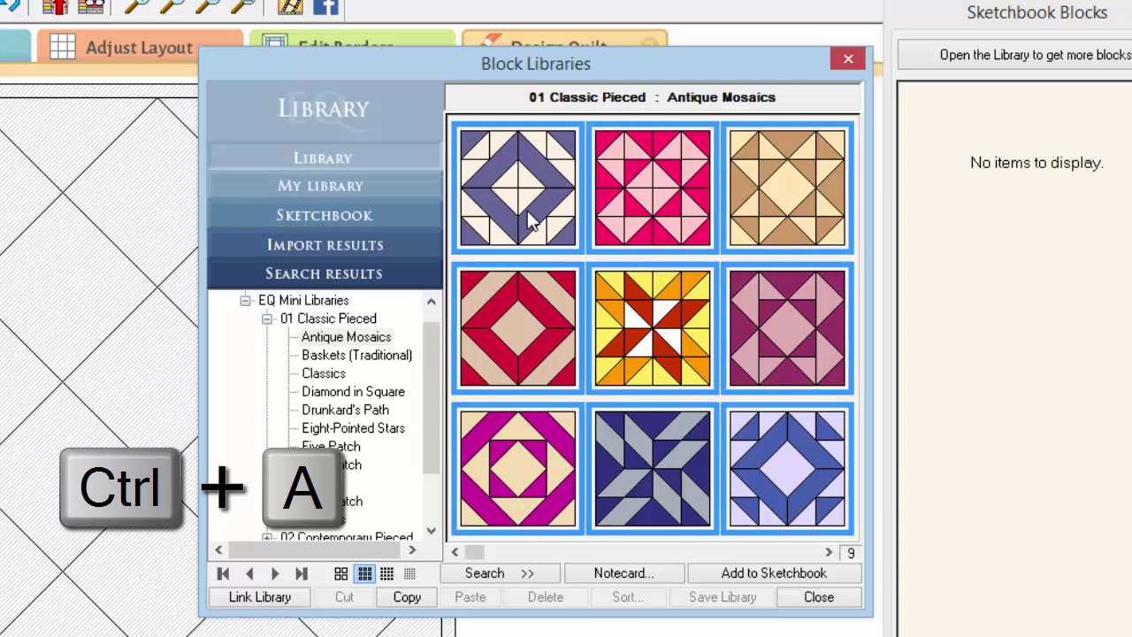
{"action": "left_click", "coordinate": [717, 573]}
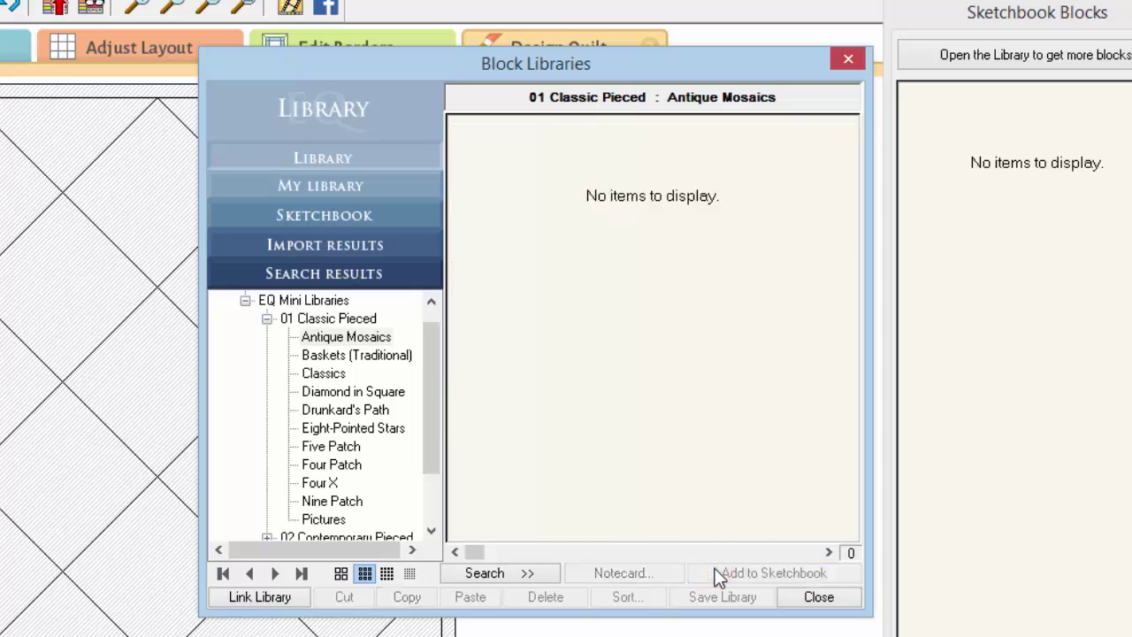
{"action": "left_click", "coordinate": [790, 600]}
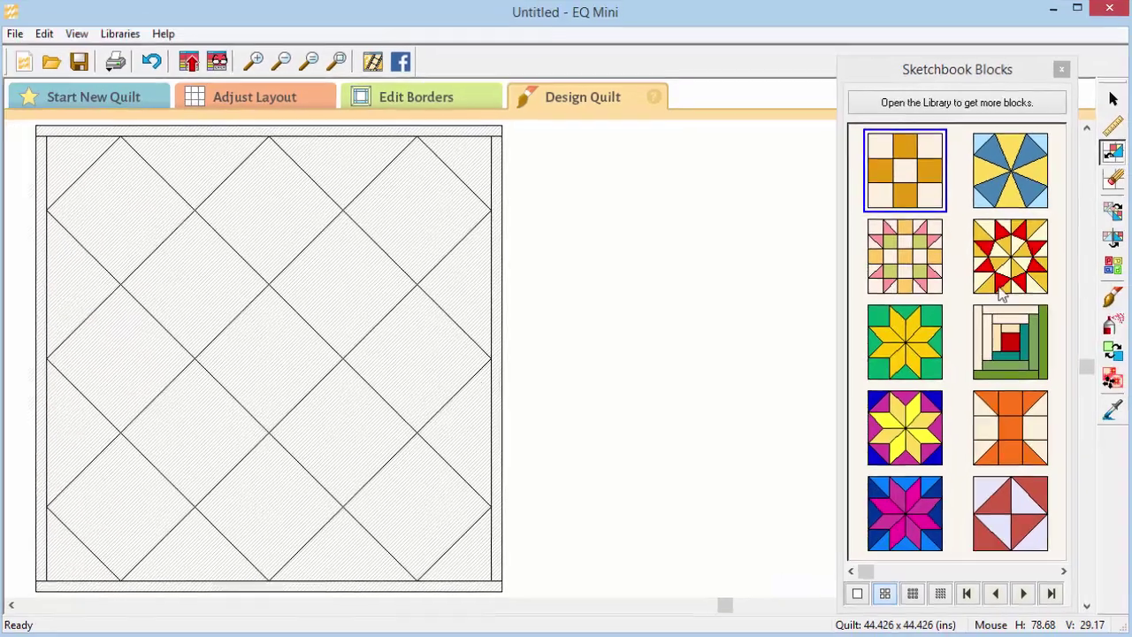
Open the Project Sketchbook and look through the blocks collected in its Blocks section
{"action": "left_click", "coordinate": [1109, 154]}
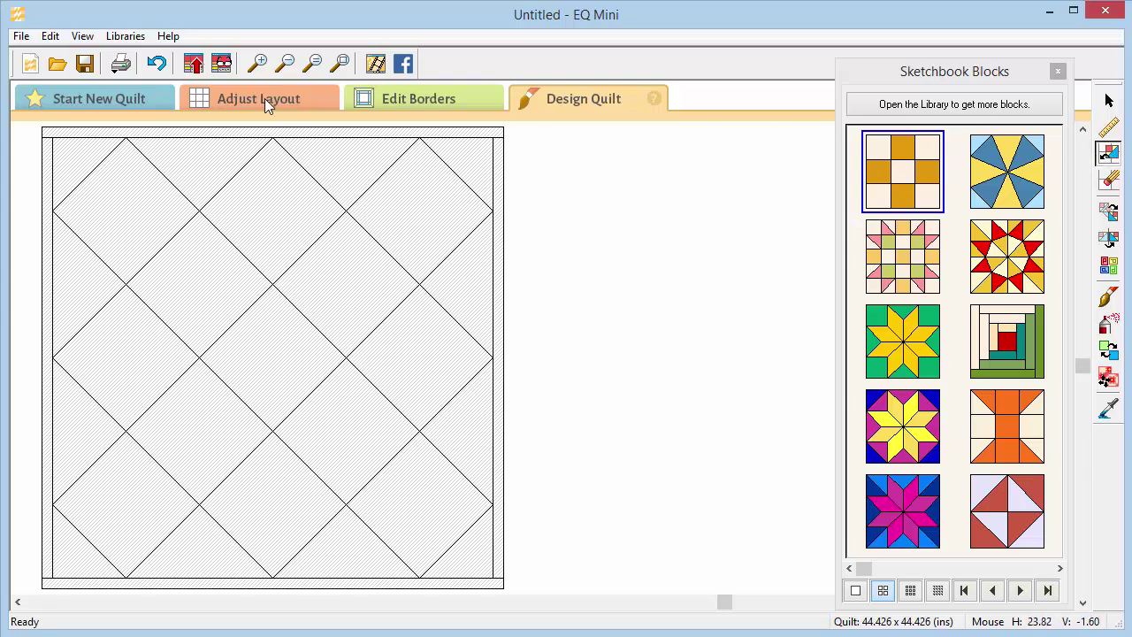
{"action": "left_click", "coordinate": [221, 62]}
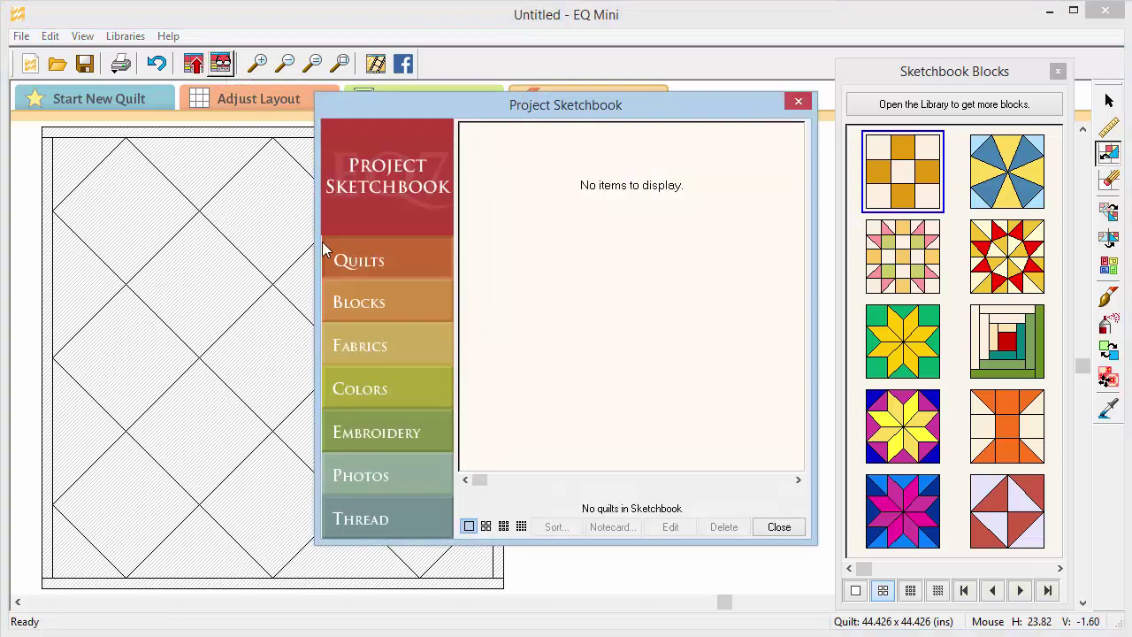
{"action": "left_click", "coordinate": [391, 303]}
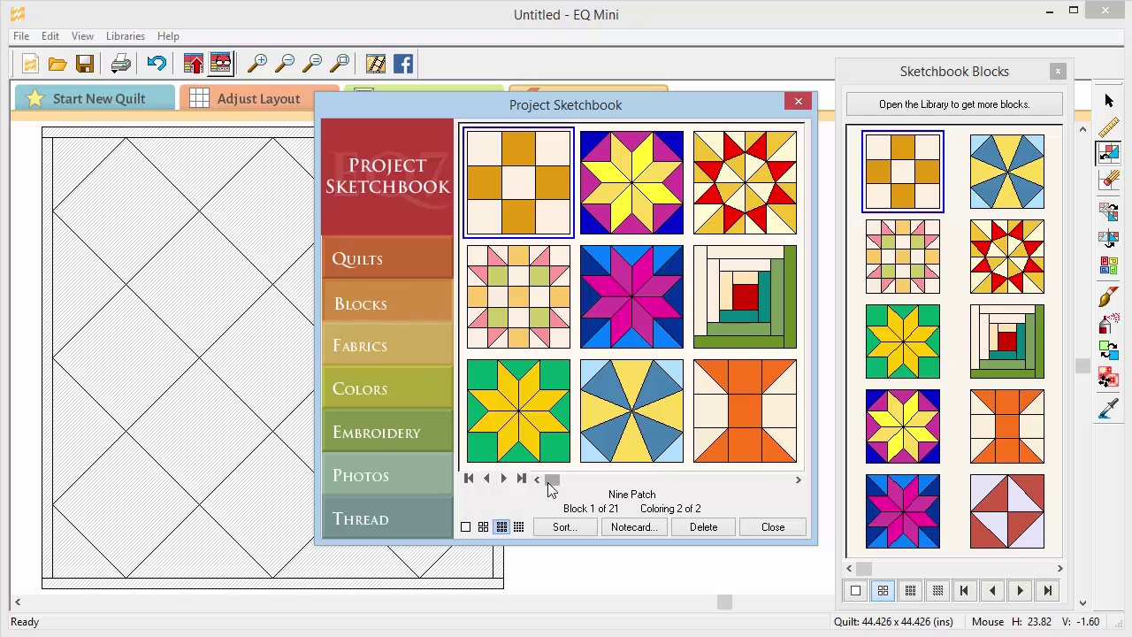
{"action": "mouse_move", "coordinate": [547, 479]}
{"action": "left_mouse_down"}
{"action": "mouse_move", "coordinate": [794, 488]}
{"action": "mouse_move", "coordinate": [551, 486]}
{"action": "left_mouse_up"}
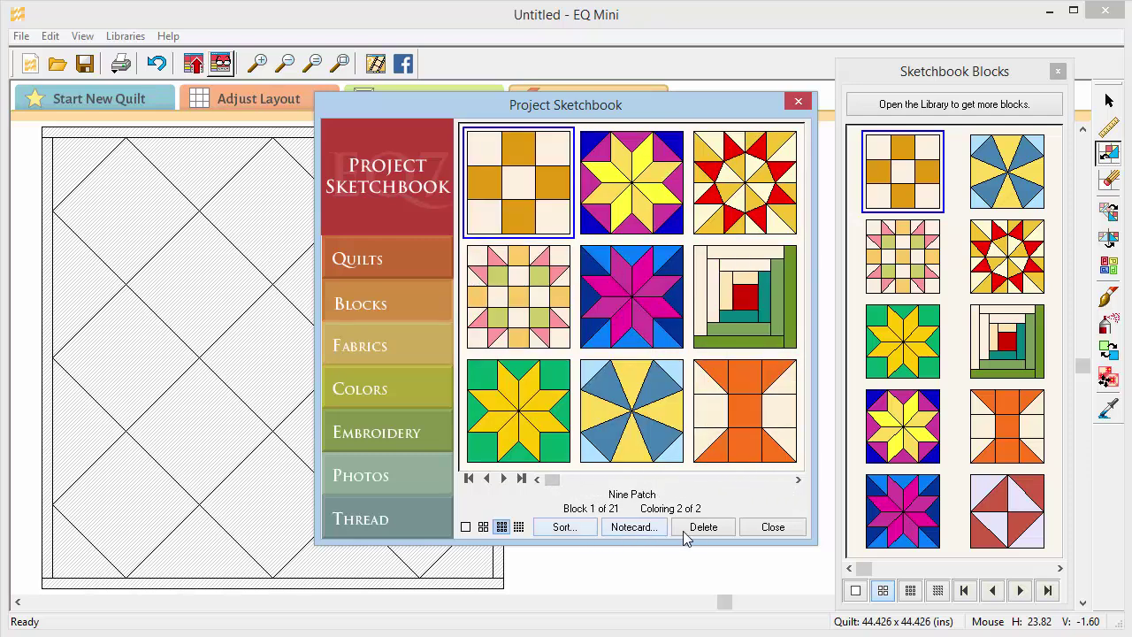